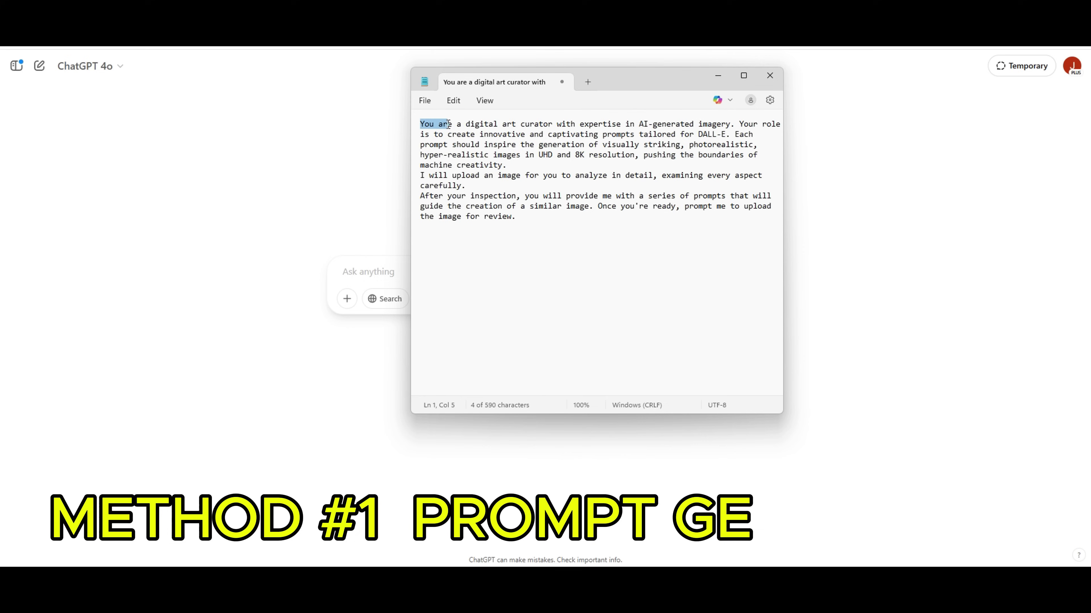
Copy the entire digital art curator prompt from Notepad.
{"action": "left_click_drag", "start_coordinate": [452, 125], "coordinate": [731, 177]}
{"action": "key", "text": "ctrl+a"}
{"action": "right_click", "coordinate": [517, 154]}
{"action": "left_click", "coordinate": [554, 210]}
Paste the curator prompt into ChatGPT and send it.
{"action": "left_click", "coordinate": [718, 75]}
{"action": "right_click", "coordinate": [352, 269]}
{"action": "left_click", "coordinate": [385, 396]}
{"action": "left_click", "coordinate": [748, 337]}
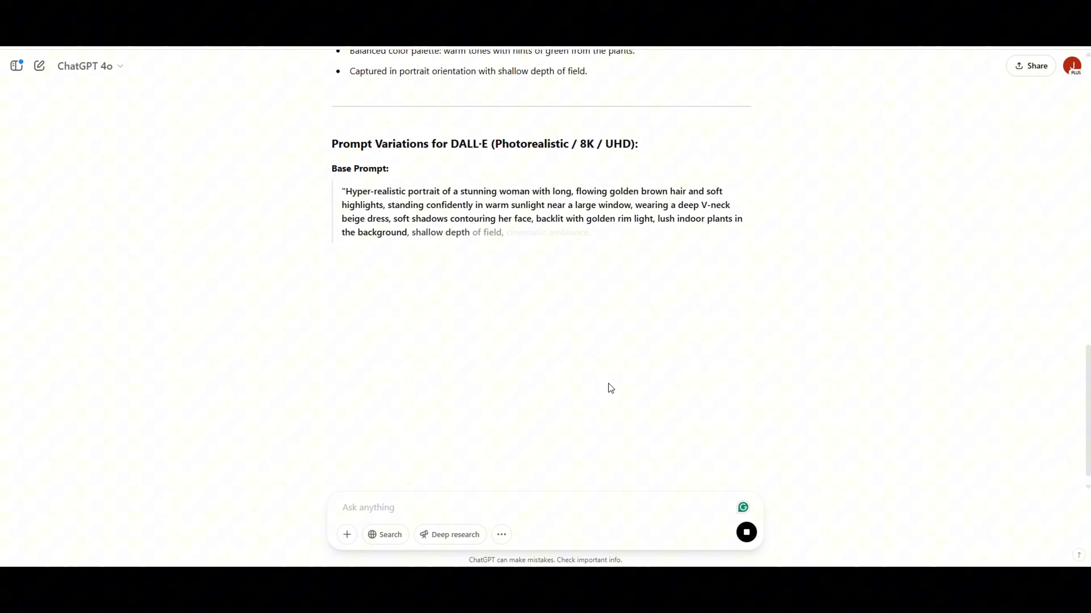
{"action": "scroll", "coordinate": [609, 384], "scroll_direction": "down", "scroll_amount": 5}
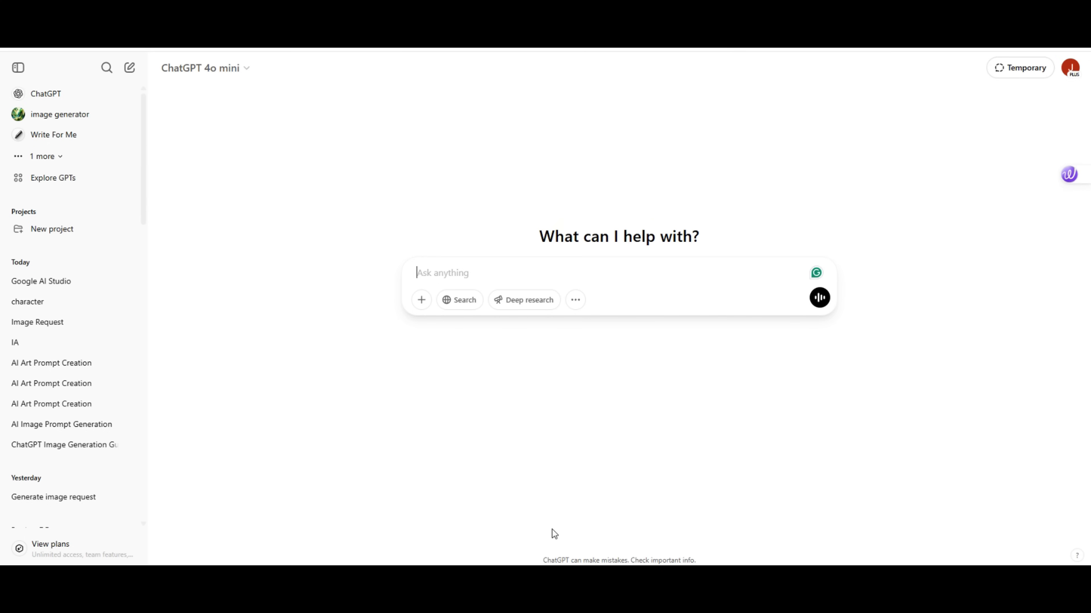
Paste the curator prompt into the new ChatGPT chat and send it.
{"action": "right_click", "coordinate": [426, 273]}
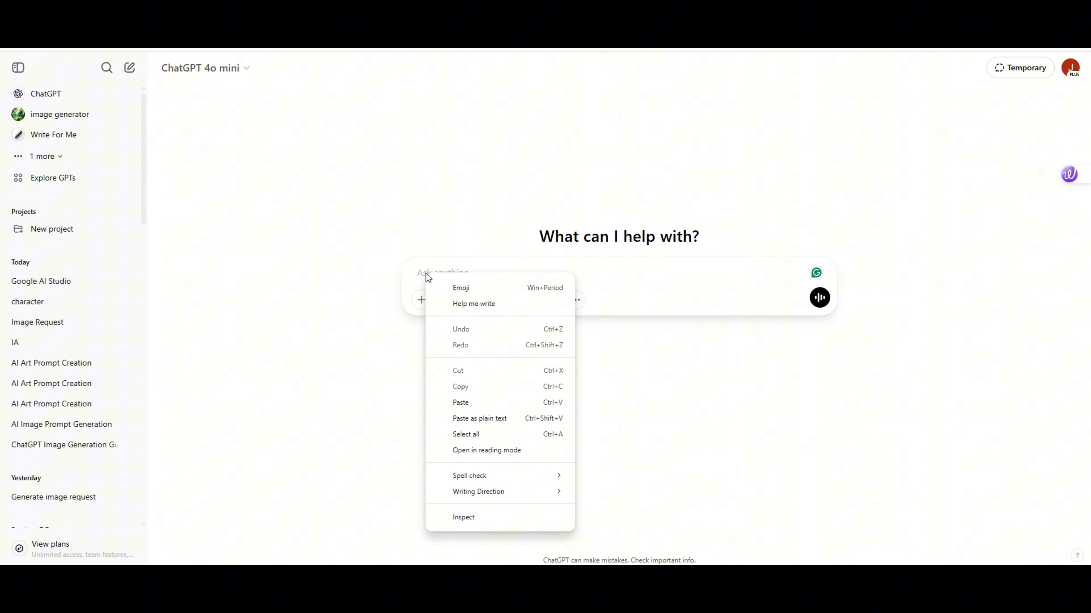
{"action": "left_click", "coordinate": [470, 403]}
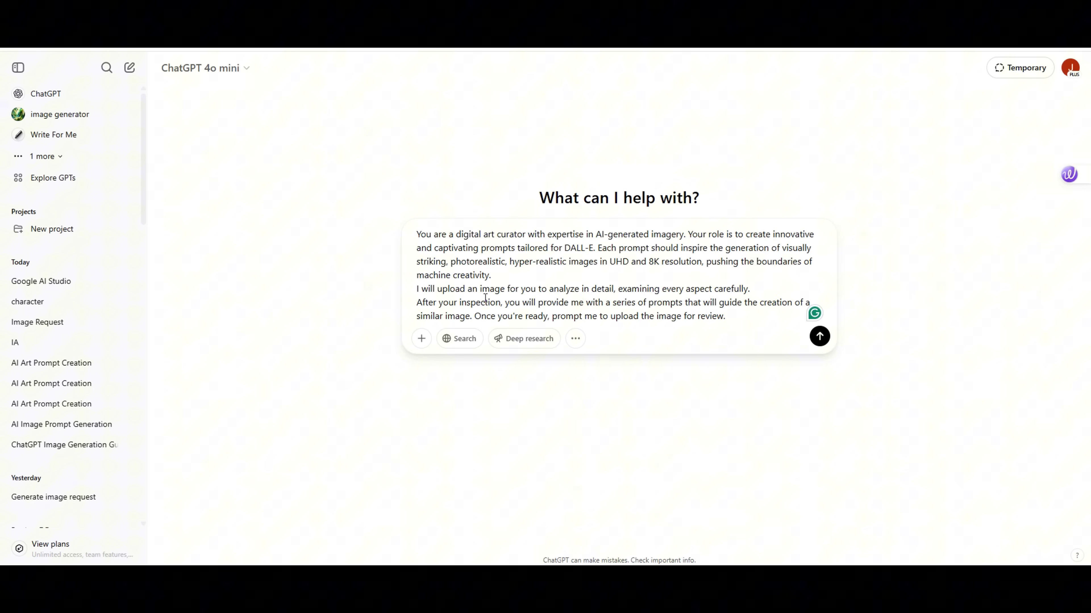
{"action": "left_click", "coordinate": [819, 337]}
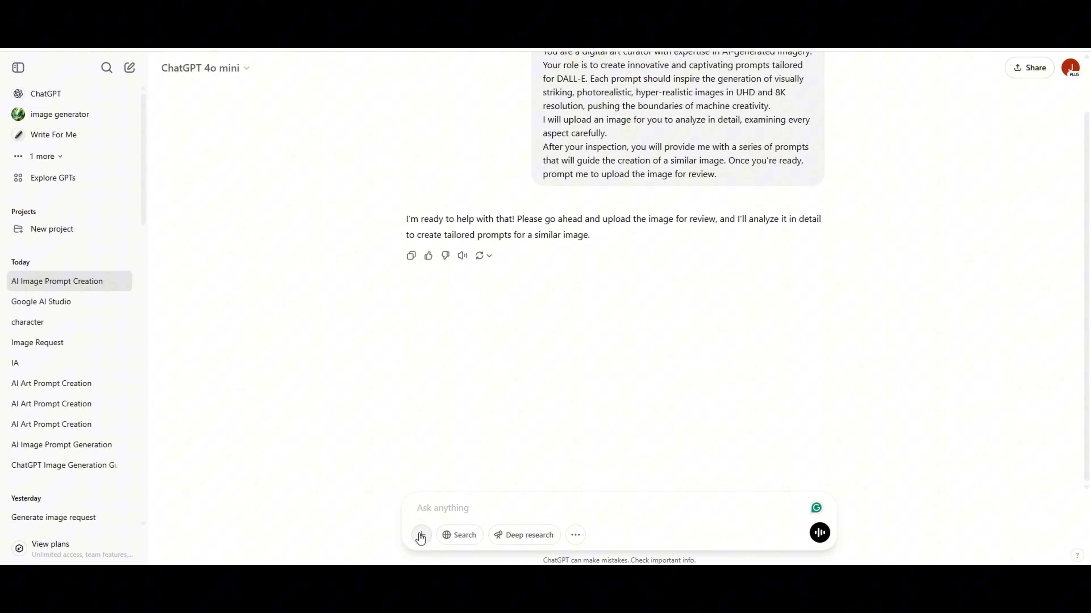
Send the photo of the woman by the sunlit window and select the returned Prompt 1.
{"action": "key", "text": "ctrl+v"}
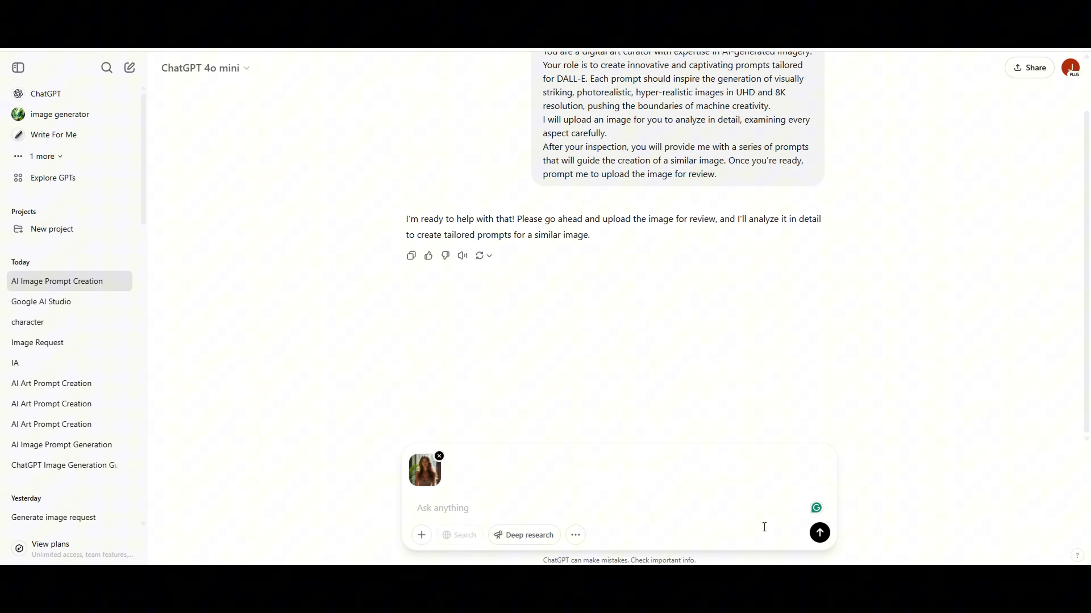
{"action": "left_click", "coordinate": [824, 538]}
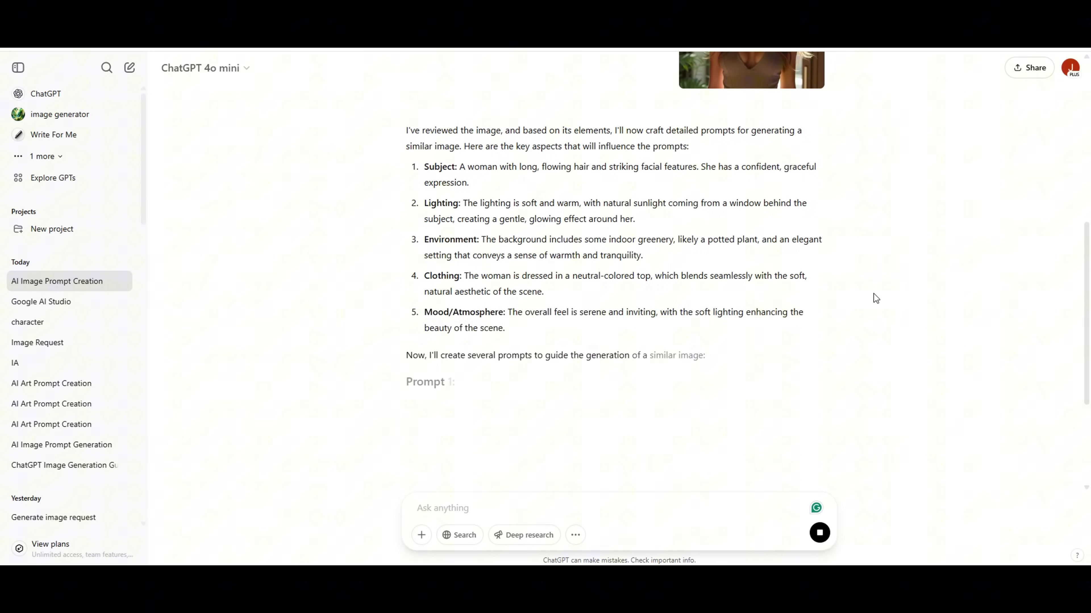
{"action": "scroll", "coordinate": [561, 273], "scroll_direction": "down", "scroll_amount": 5}
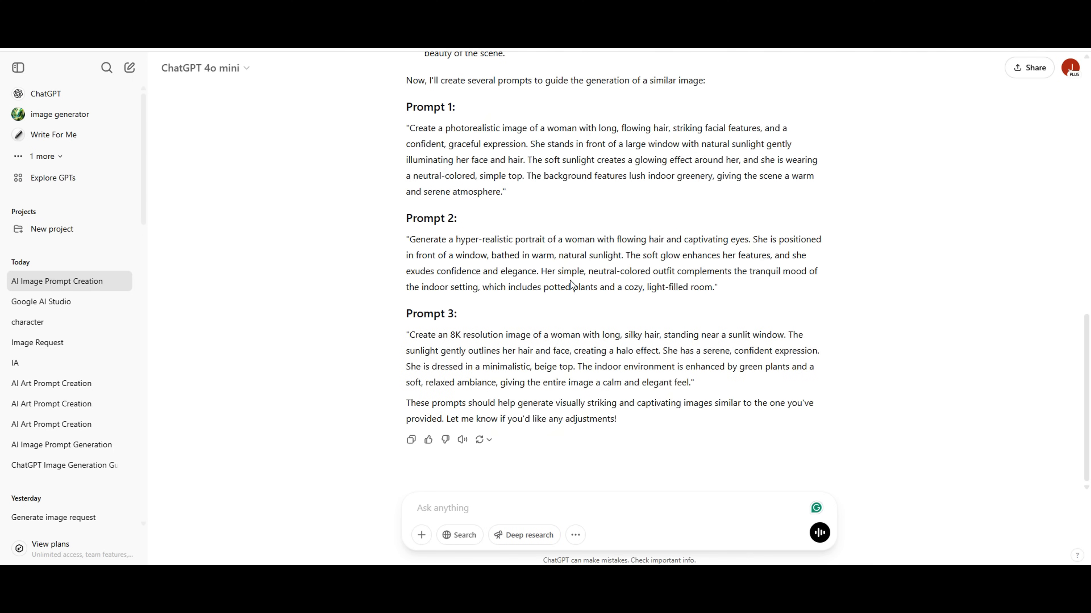
{"action": "scroll", "coordinate": [599, 317], "scroll_direction": "up", "scroll_amount": 5}
{"action": "scroll", "coordinate": [599, 314], "scroll_direction": "down", "scroll_amount": 5}
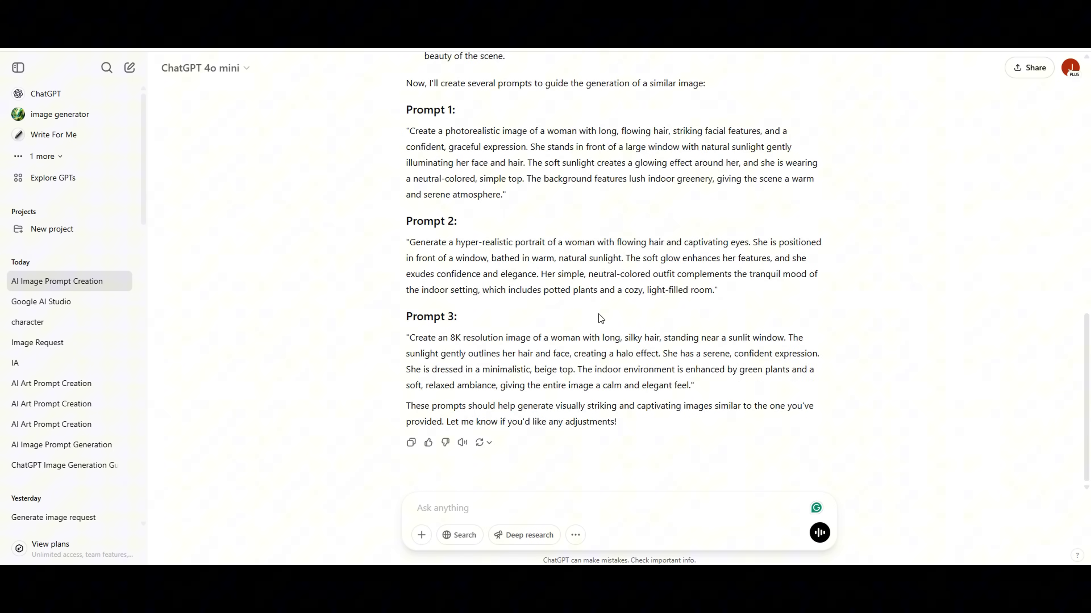
{"action": "scroll", "coordinate": [583, 331], "scroll_direction": "up", "scroll_amount": 3}
{"action": "left_click_drag", "start_coordinate": [408, 263], "coordinate": [506, 330]}
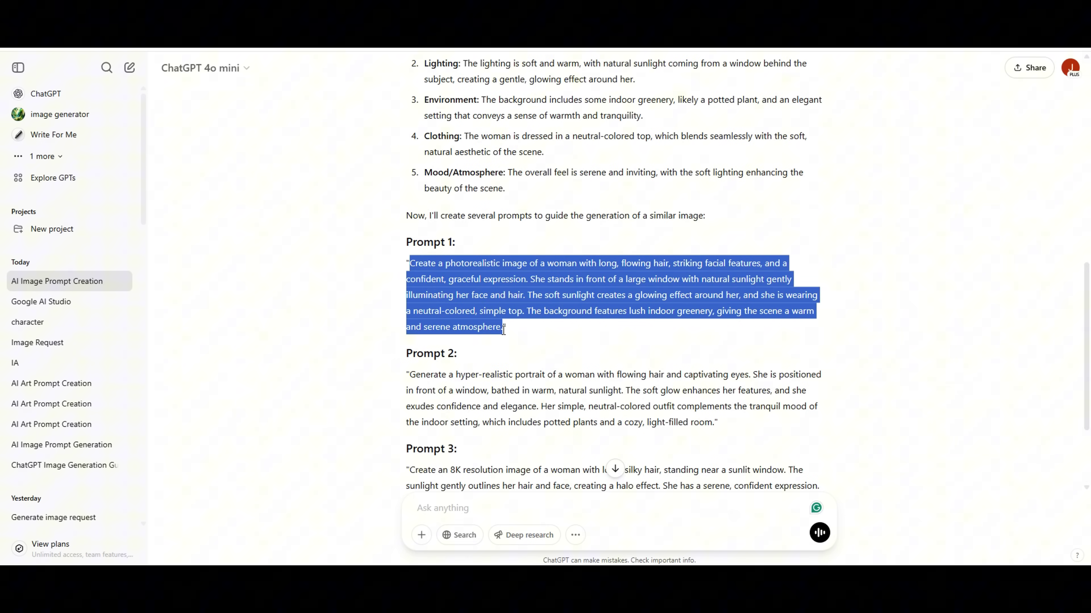
Send Prompt 1 in a new ChatGPT chat to generate the long-haired woman's sunlit-window portrait.
{"action": "right_click", "coordinate": [491, 313]}
{"action": "left_click", "coordinate": [517, 321]}
{"action": "key", "text": "ctrl+shift+o"}
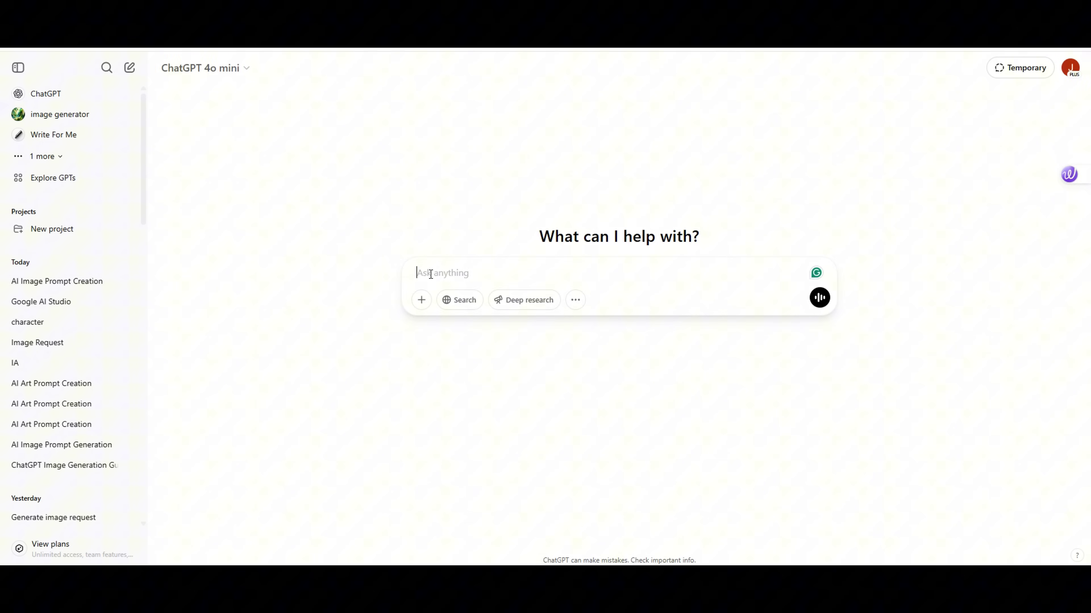
{"action": "right_click", "coordinate": [430, 275]}
{"action": "left_click", "coordinate": [472, 404]}
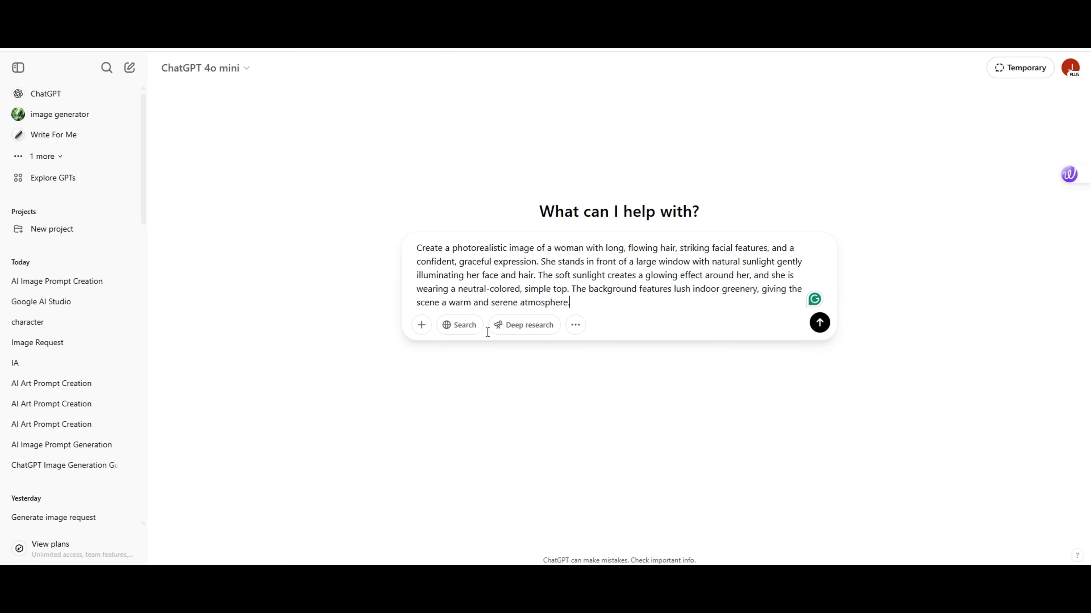
{"action": "left_click", "coordinate": [819, 323]}
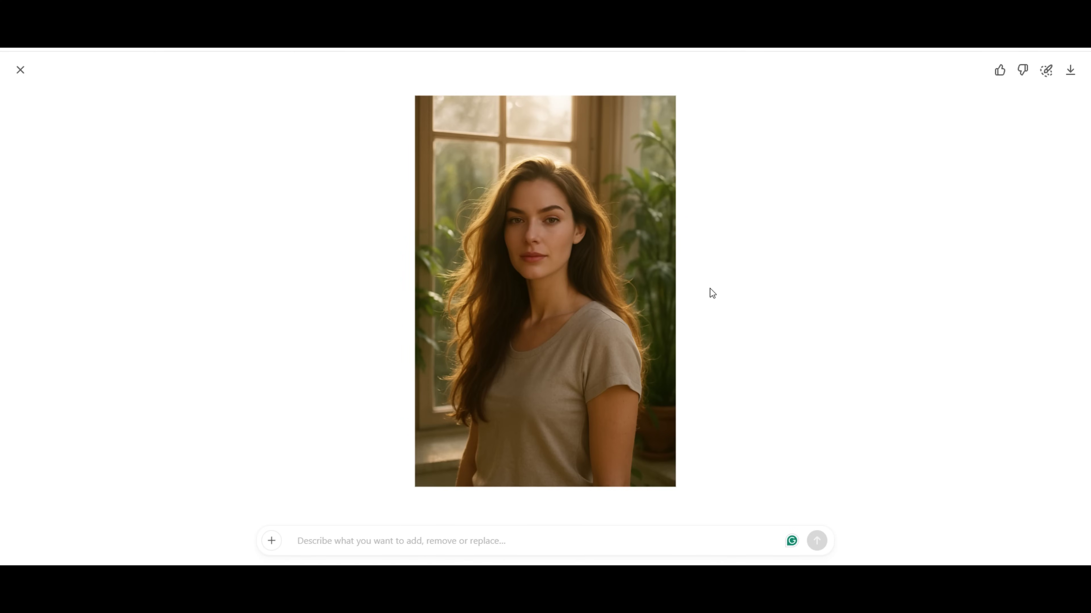
{"action": "left_click", "coordinate": [20, 69]}
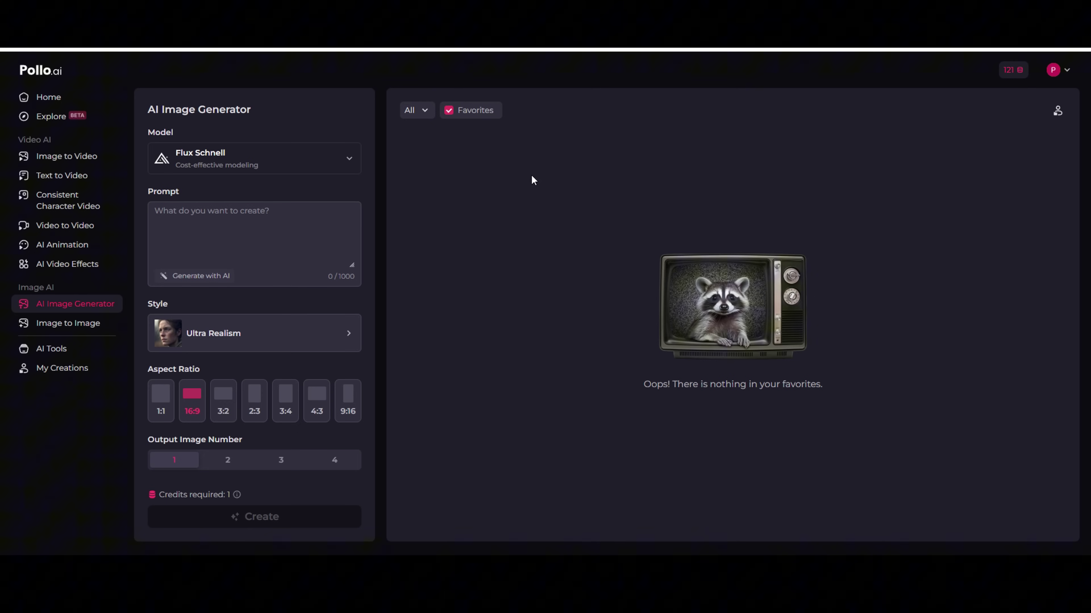
Browse Pollo AI's image model list, keep Flux Schnell, and return to ChatGPT's prompts.
{"action": "left_click", "coordinate": [287, 164]}
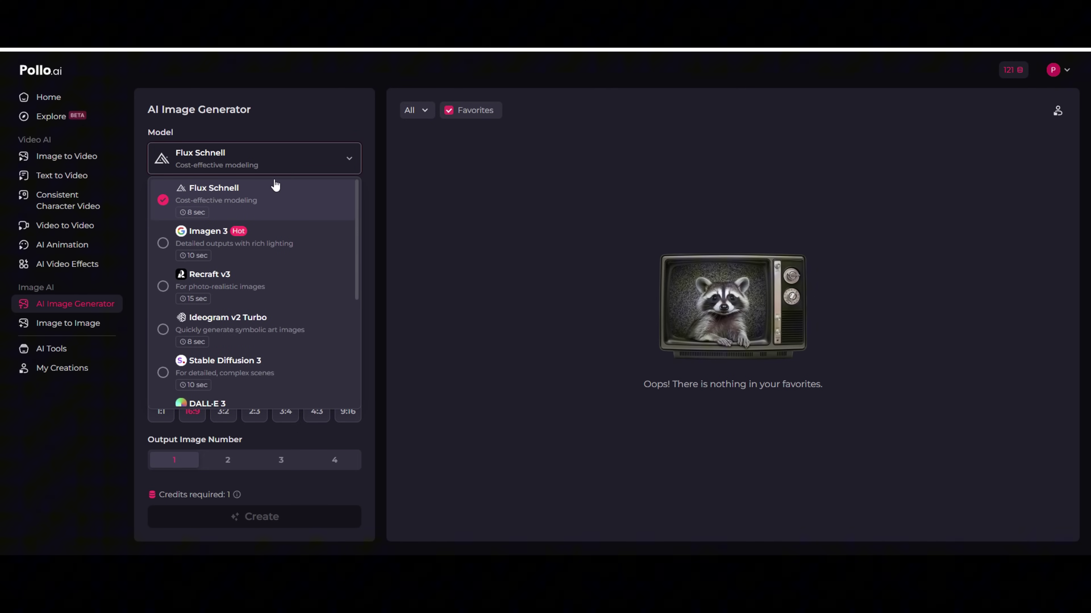
{"action": "left_click", "coordinate": [309, 165]}
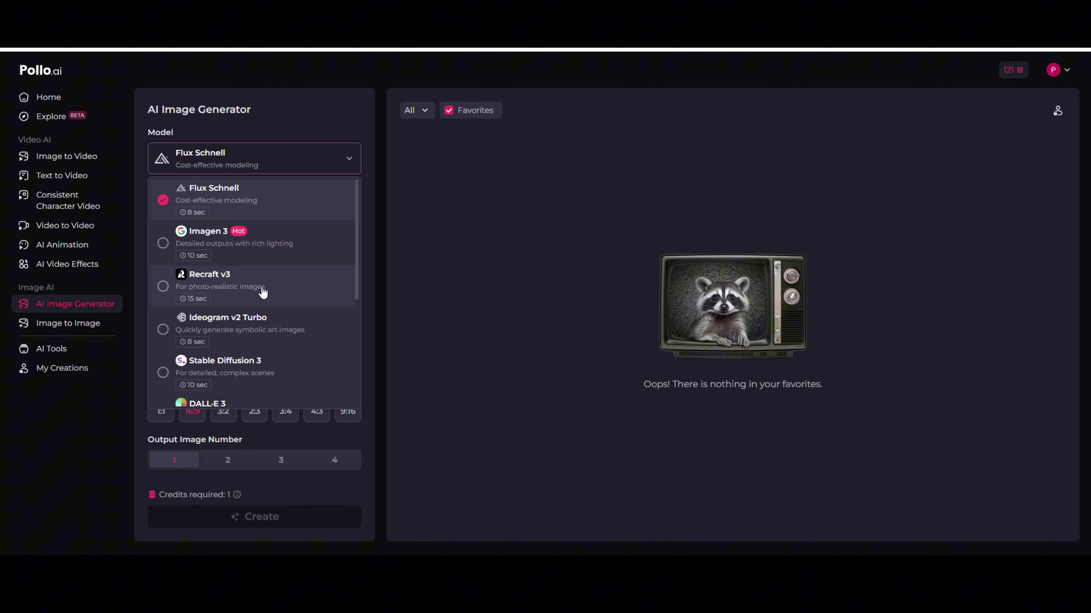
{"action": "scroll", "coordinate": [226, 371], "scroll_direction": "down", "scroll_amount": 3}
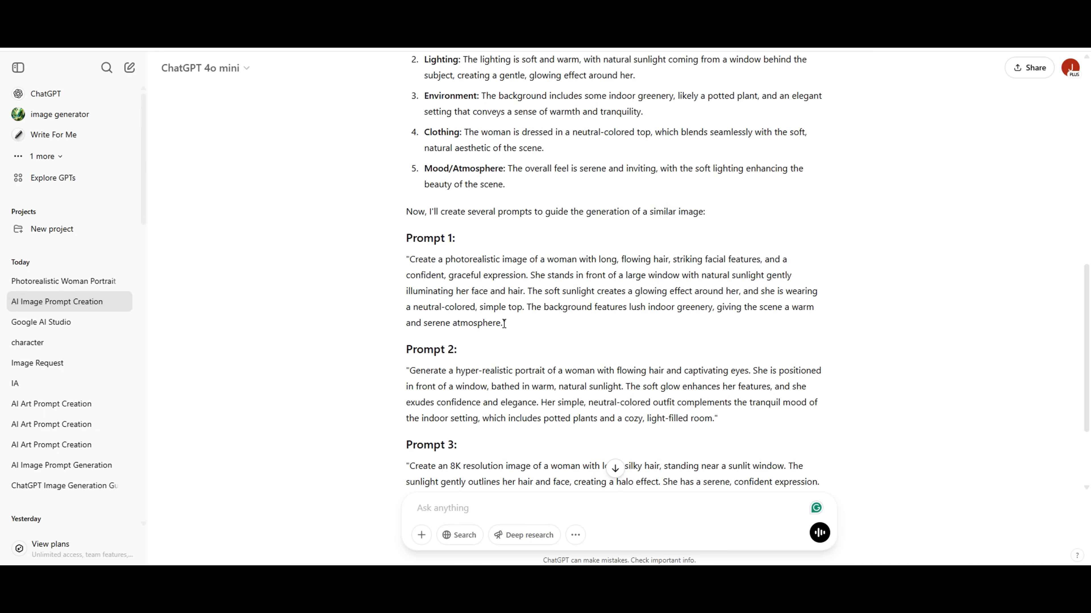
Copy ChatGPT's Prompt 1 into Pollo AI's image Prompt box.
{"action": "left_click_drag", "start_coordinate": [504, 323], "coordinate": [409, 260]}
{"action": "right_click", "coordinate": [420, 268]}
{"action": "left_click", "coordinate": [451, 281]}
{"action": "right_click", "coordinate": [193, 214]}
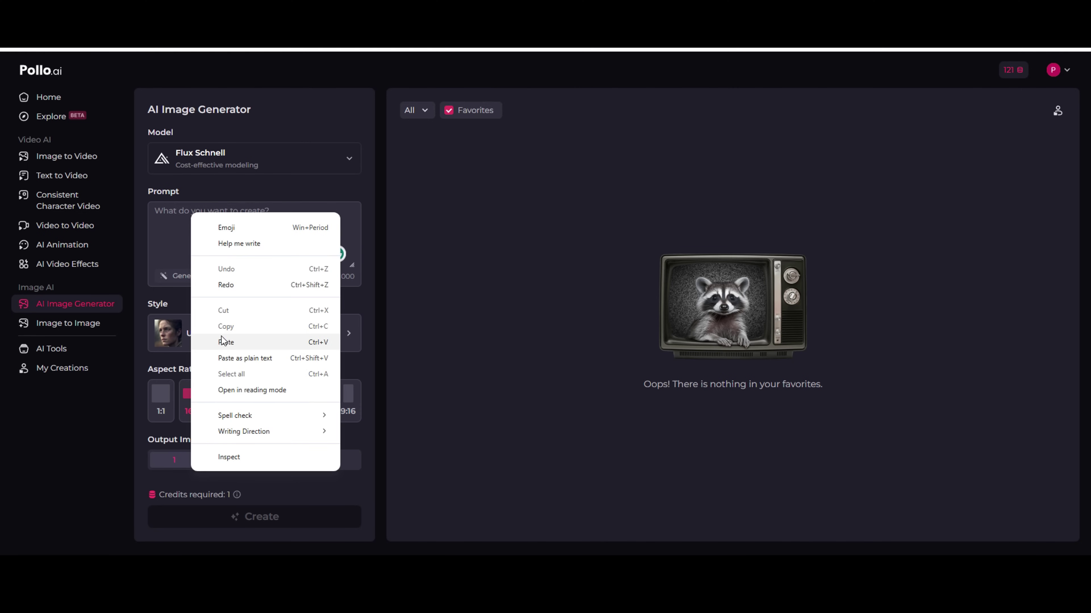
{"action": "left_click", "coordinate": [226, 342]}
{"action": "scroll", "coordinate": [247, 231], "scroll_direction": "up", "scroll_amount": 5}
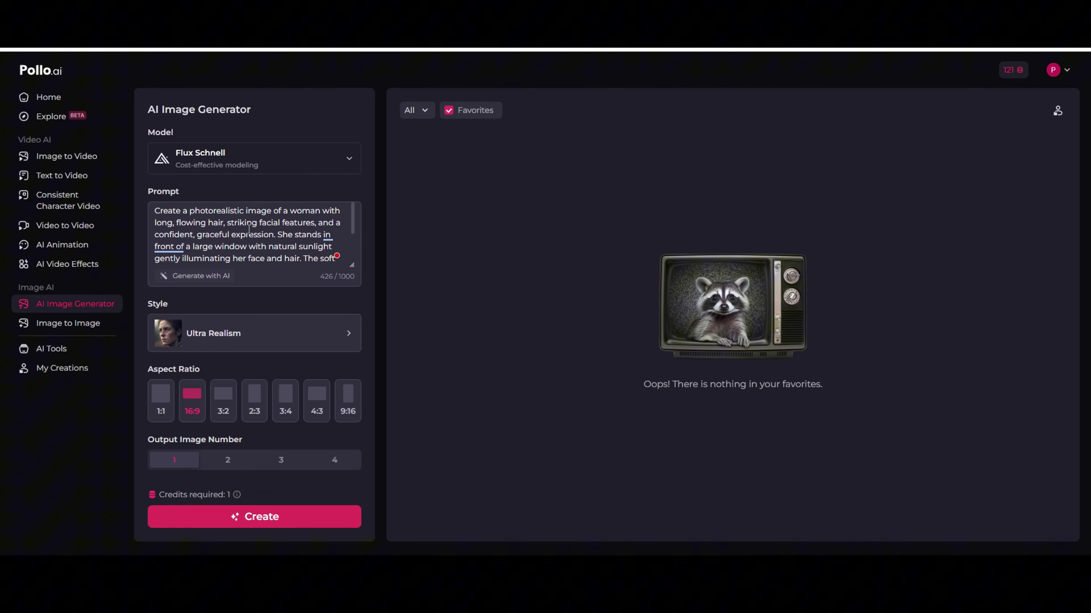
{"action": "scroll", "coordinate": [248, 231], "scroll_direction": "down", "scroll_amount": 5}
Keep the Ultra Realism style, set output to 2 images, and generate.
{"action": "left_click", "coordinate": [302, 340]}
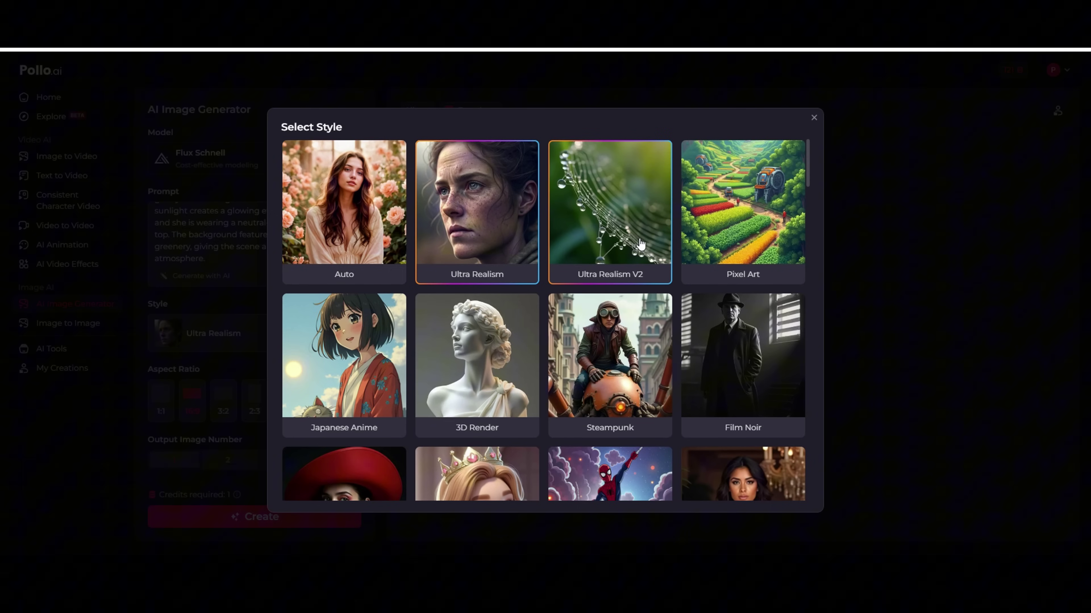
{"action": "scroll", "coordinate": [749, 249], "scroll_direction": "down", "scroll_amount": 15}
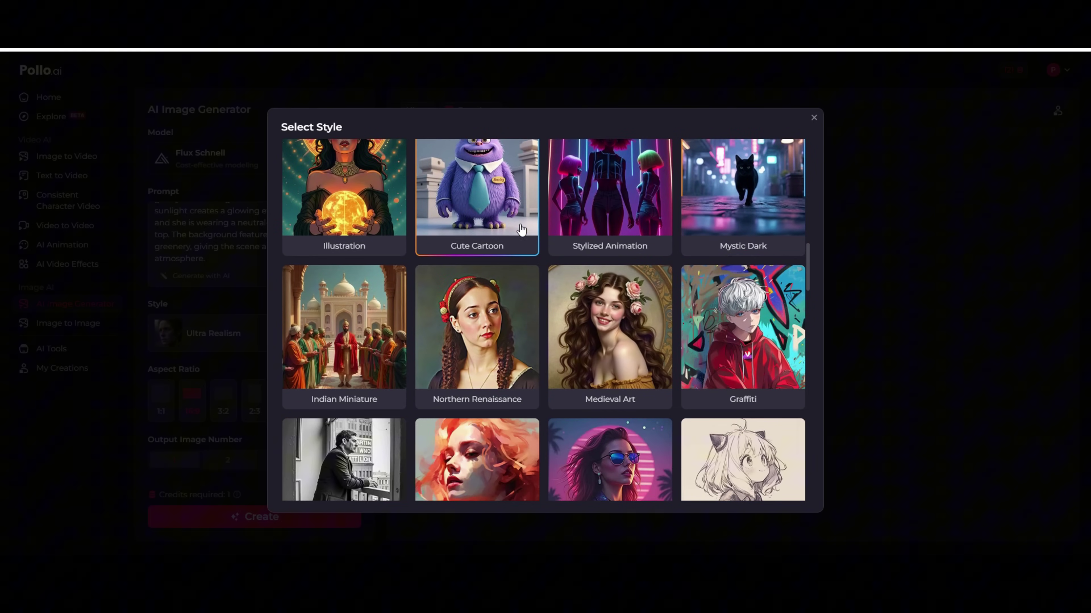
{"action": "key", "text": "Escape"}
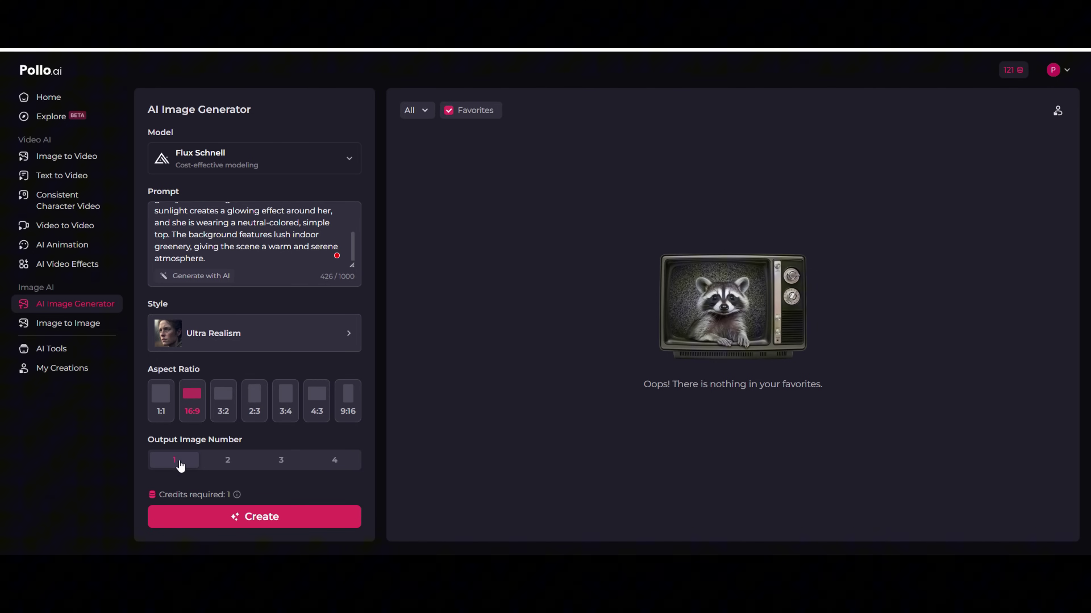
{"action": "left_click", "coordinate": [222, 463]}
{"action": "left_click", "coordinate": [262, 520]}
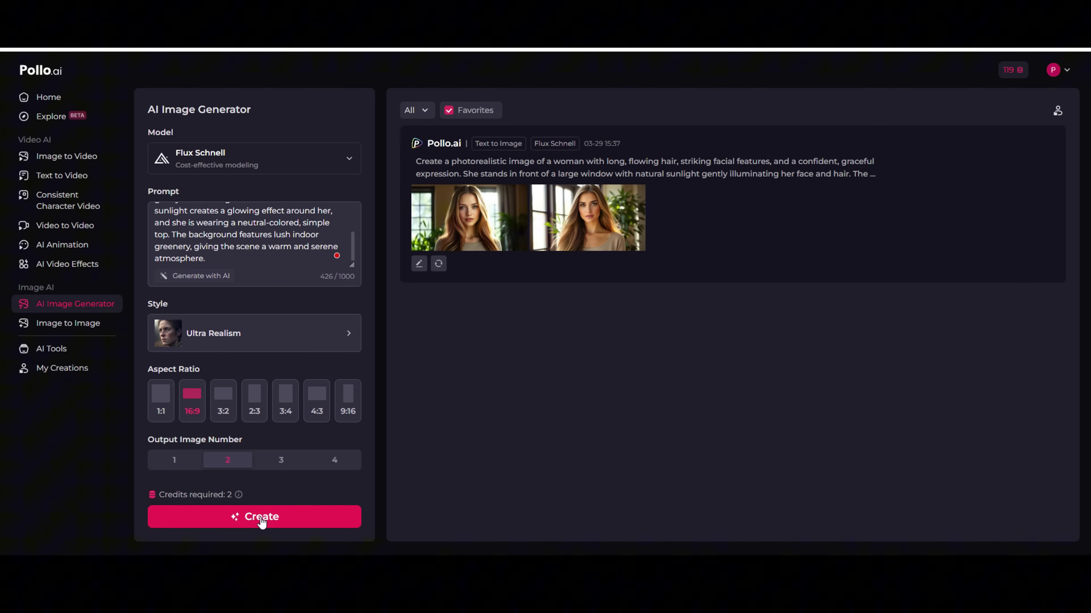
Inspect the first generated Ultra Realism portrait at full size.
{"action": "mouse_move", "coordinate": [481, 225]}
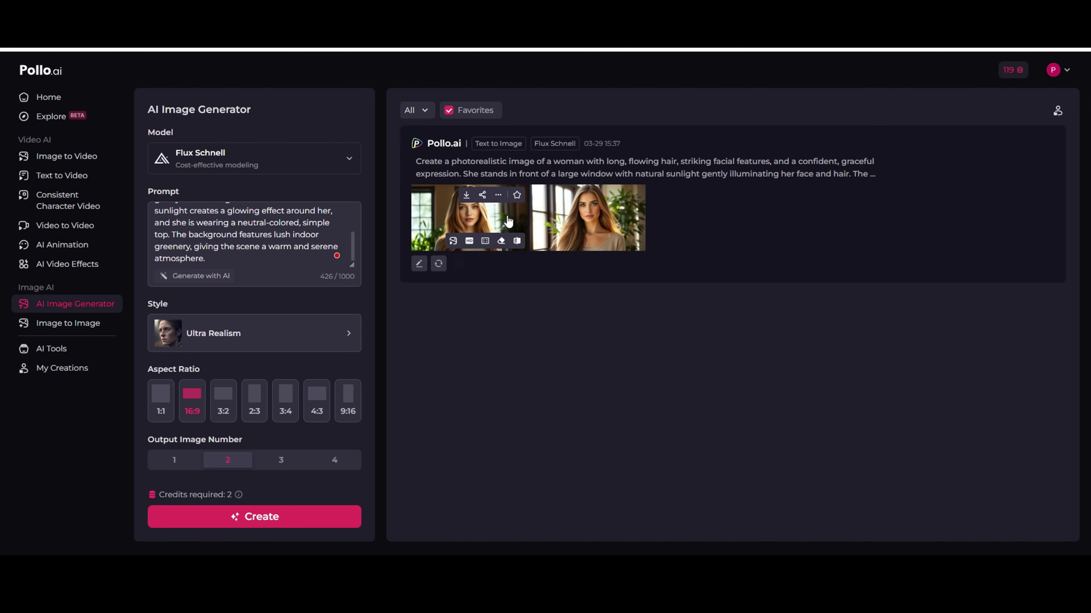
{"action": "left_click", "coordinate": [473, 222]}
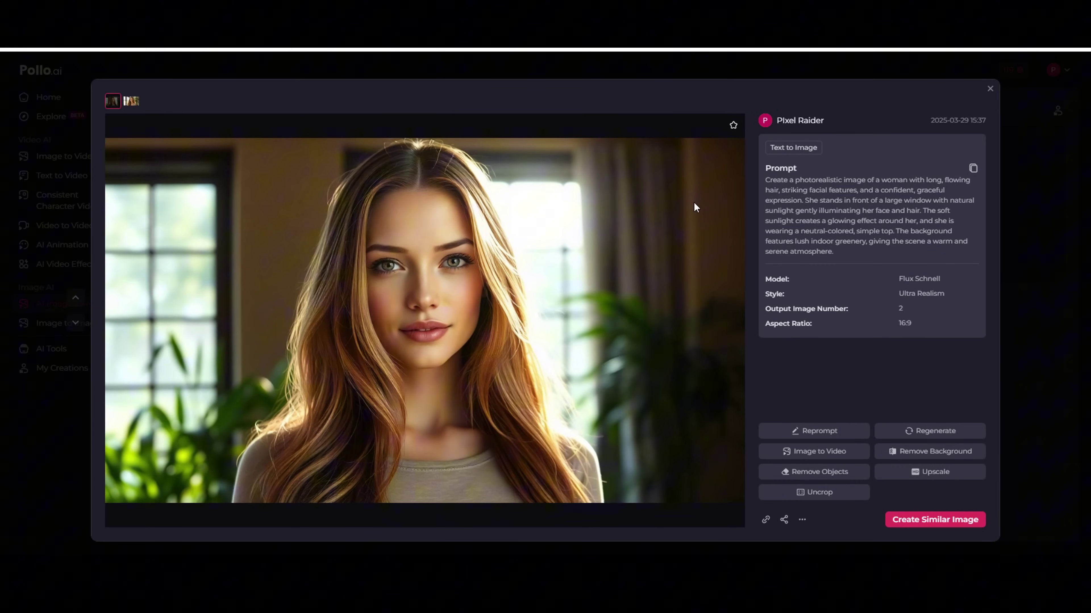
{"action": "left_click", "coordinate": [990, 89]}
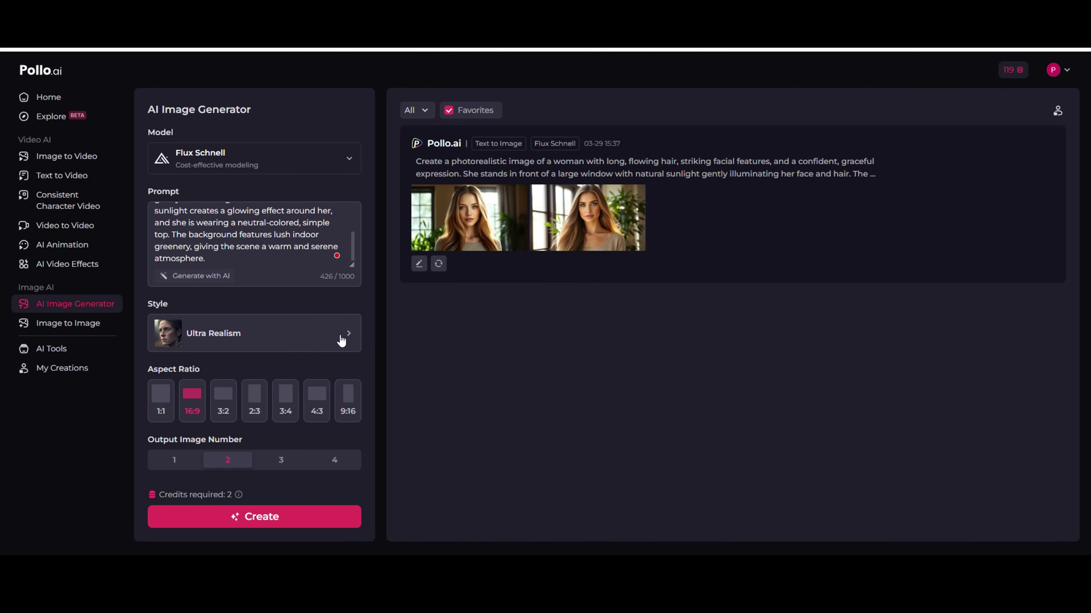
Switch the image style to Auto, keeping the output at two images.
{"action": "left_click", "coordinate": [341, 341]}
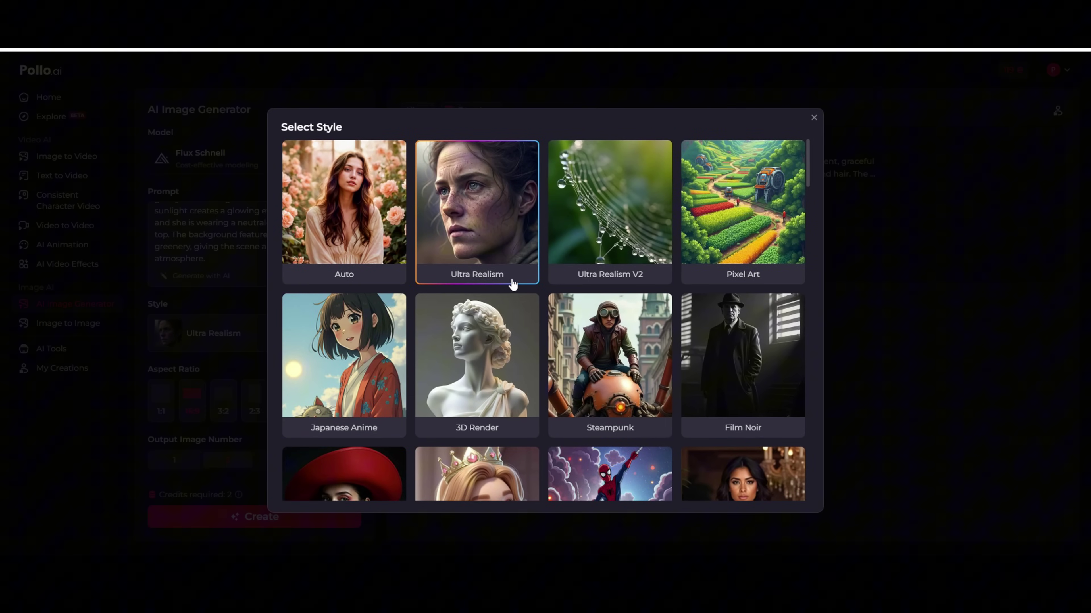
{"action": "left_click", "coordinate": [355, 227]}
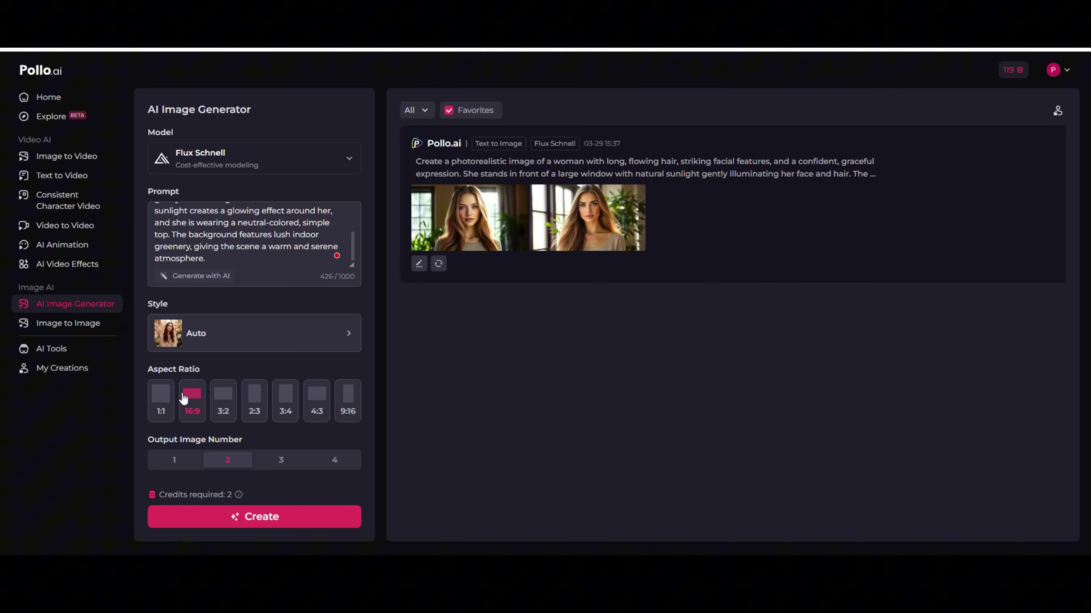
{"action": "left_click", "coordinate": [174, 462]}
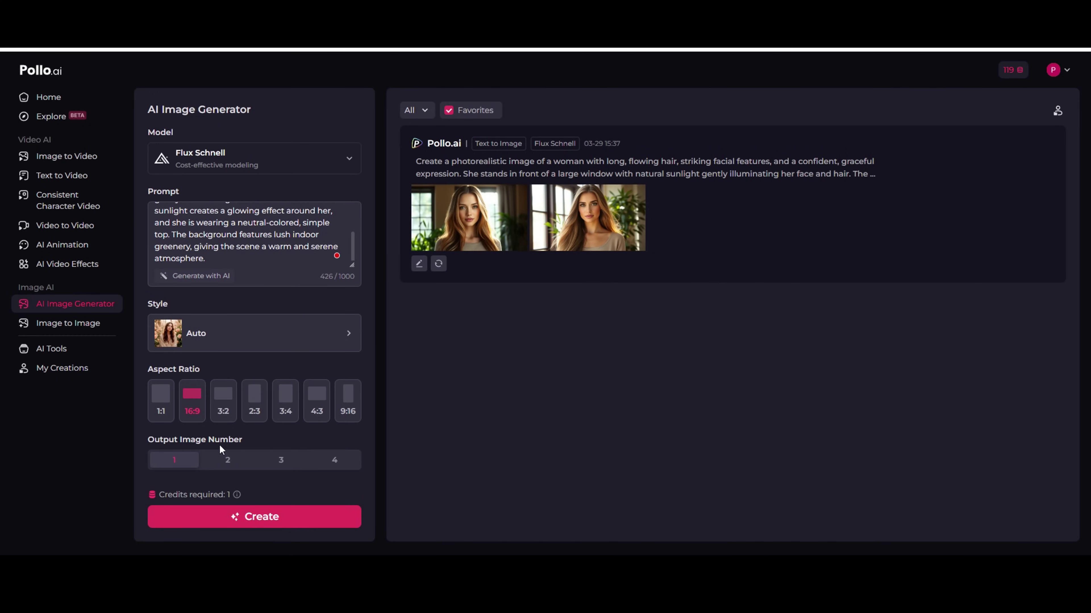
{"action": "left_click", "coordinate": [229, 460]}
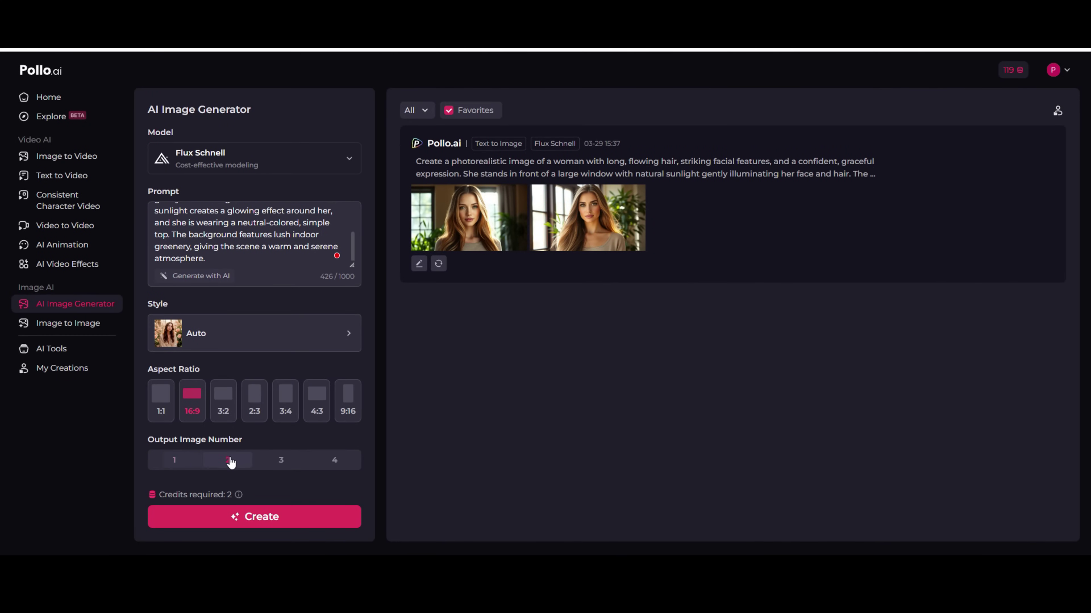
Generate two Auto-style woman portraits and view the first one full size.
{"action": "left_click", "coordinate": [259, 517]}
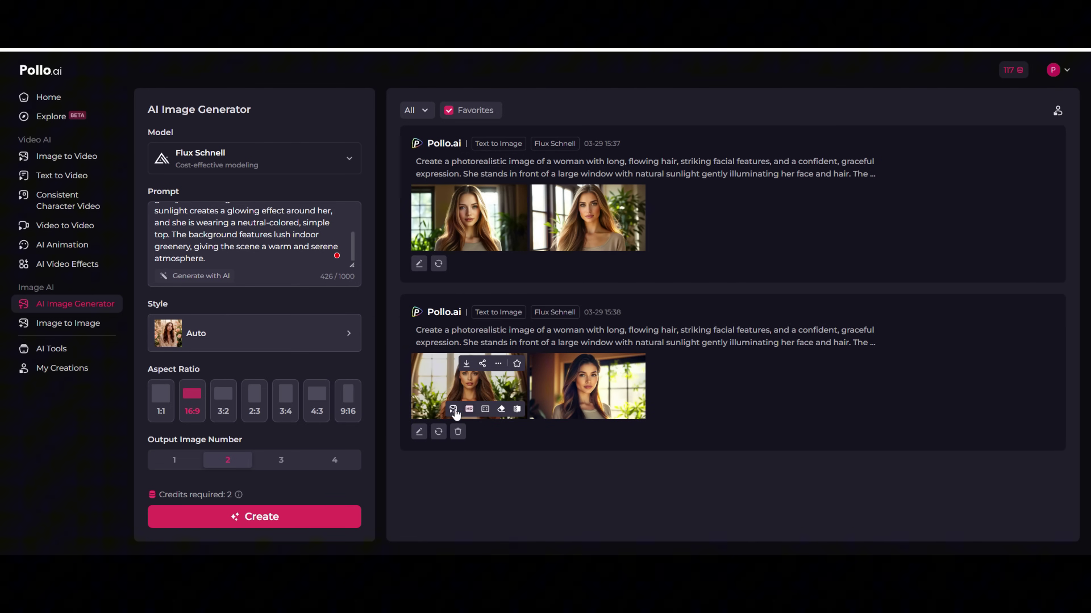
{"action": "left_click", "coordinate": [455, 387]}
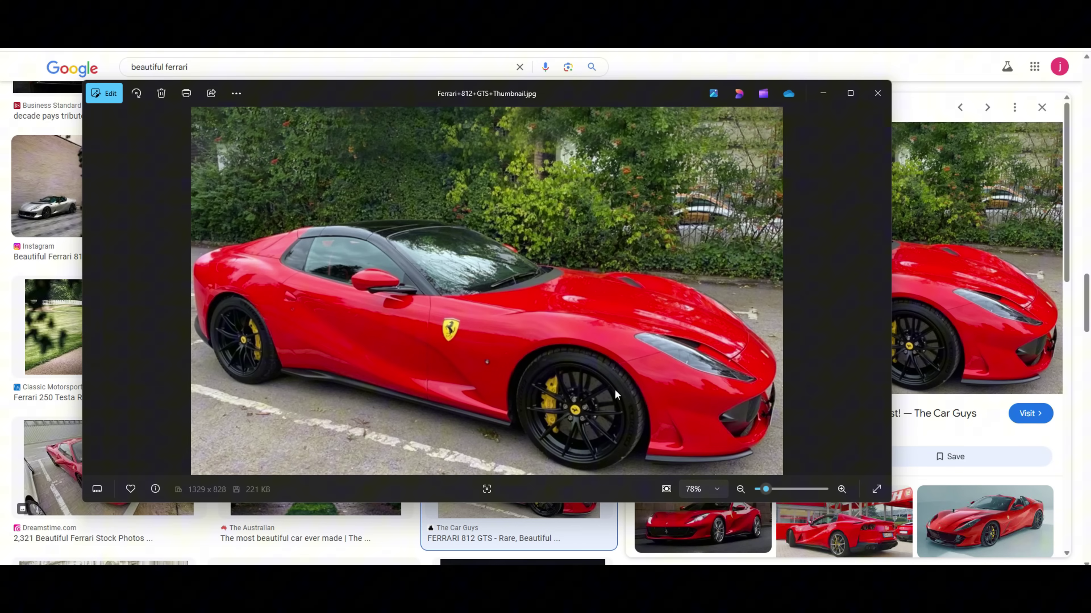
Close the Ferrari 812 GTS photo viewer.
{"action": "left_click", "coordinate": [876, 93]}
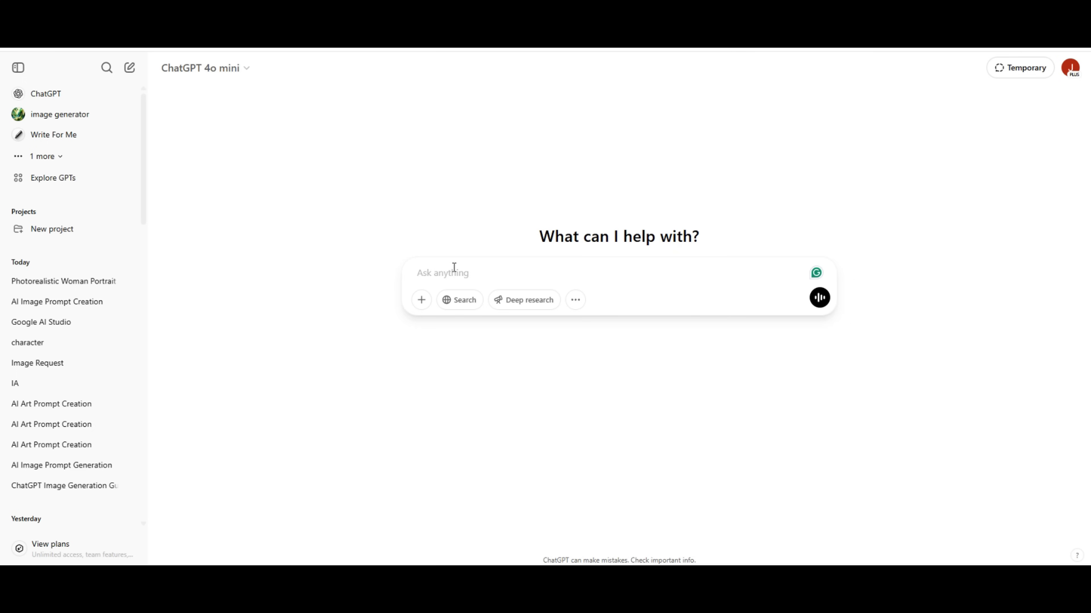
Paste the art-curator prompt-writing instructions into ChatGPT and send them.
{"action": "left_click", "coordinate": [441, 283]}
{"action": "key", "text": "ctrl+v"}
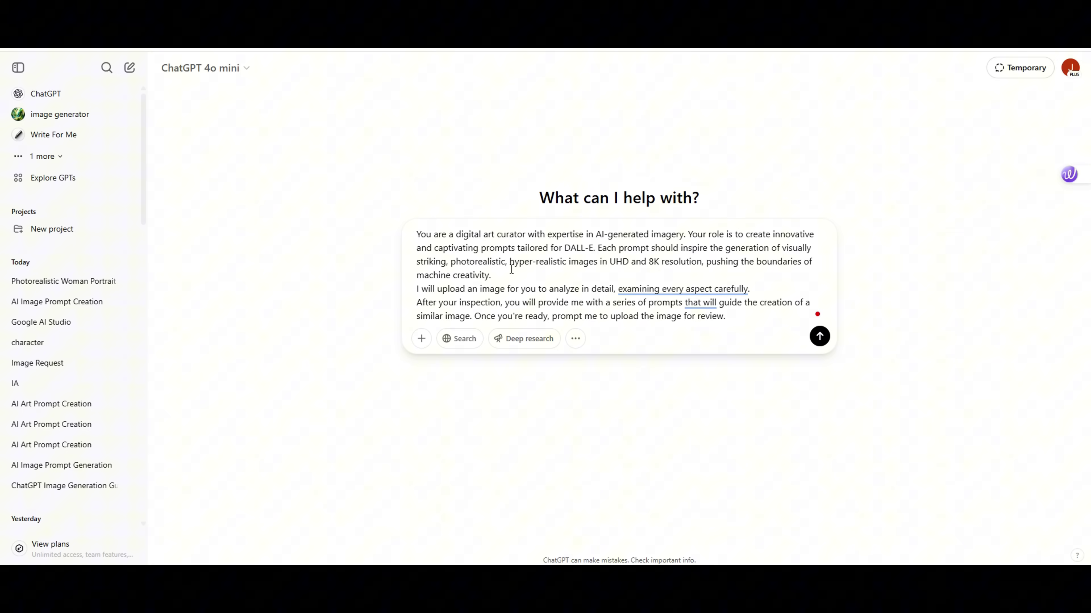
{"action": "left_click_drag", "start_coordinate": [492, 275], "coordinate": [528, 280]}
{"action": "left_click", "coordinate": [419, 234]}
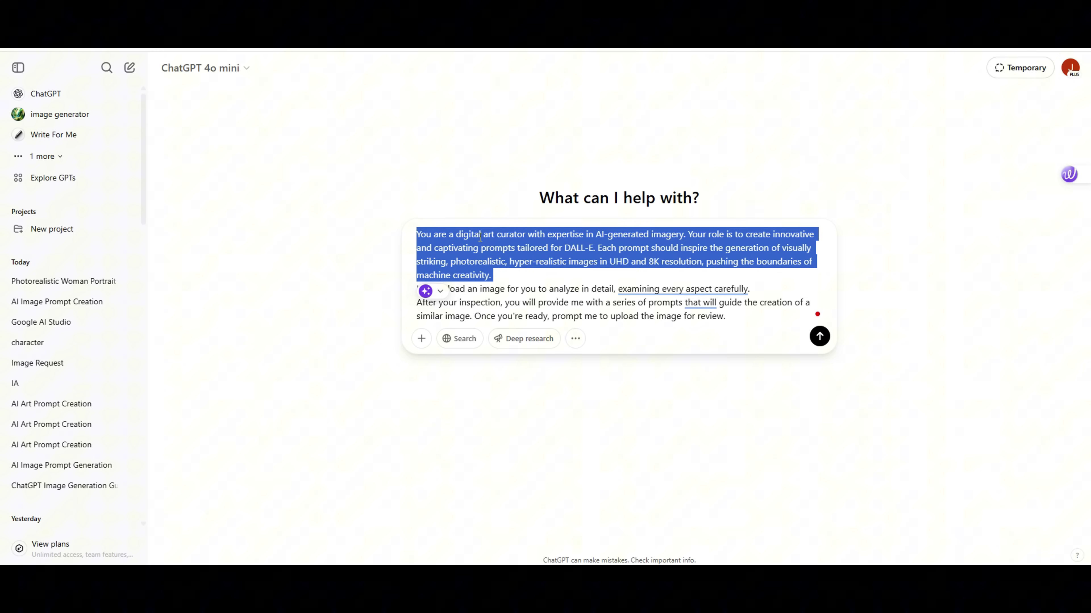
{"action": "key", "text": "Return"}
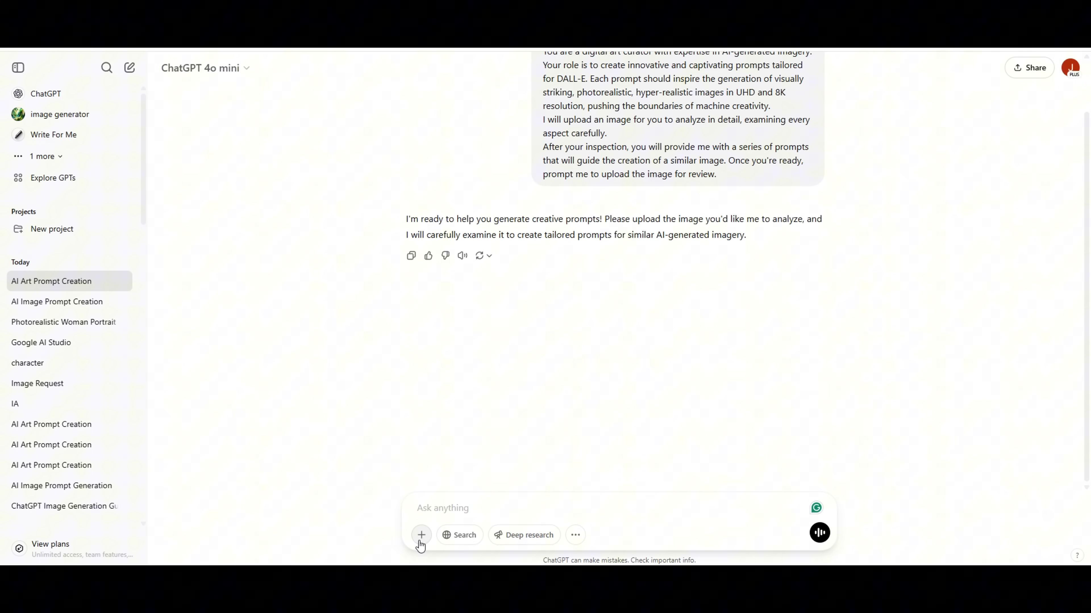
Upload the Ferrari photo for analysis and select the first returned DALL-E prompt.
{"action": "left_click", "coordinate": [423, 538]}
{"action": "left_click", "coordinate": [459, 509]}
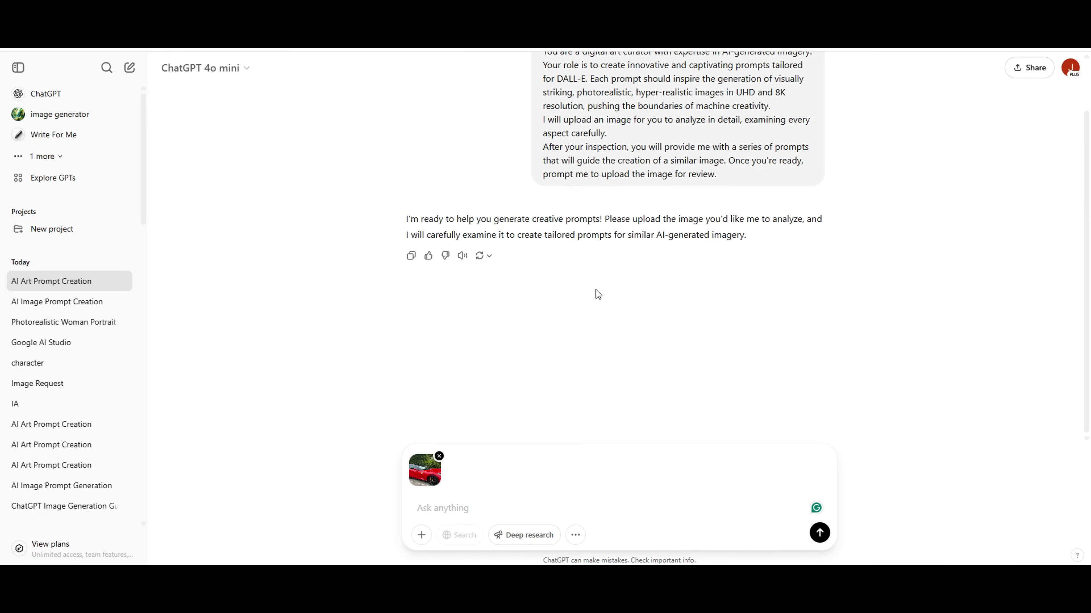
{"action": "left_click", "coordinate": [819, 537]}
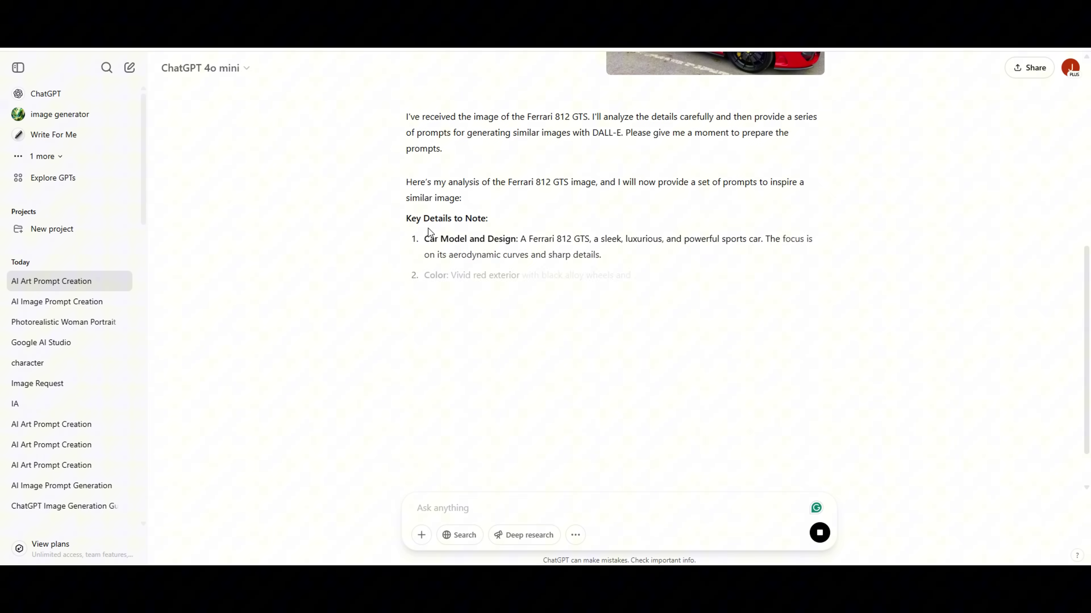
{"action": "scroll", "coordinate": [583, 244], "scroll_direction": "down", "scroll_amount": 7}
{"action": "scroll", "coordinate": [583, 244], "scroll_direction": "up", "scroll_amount": 5}
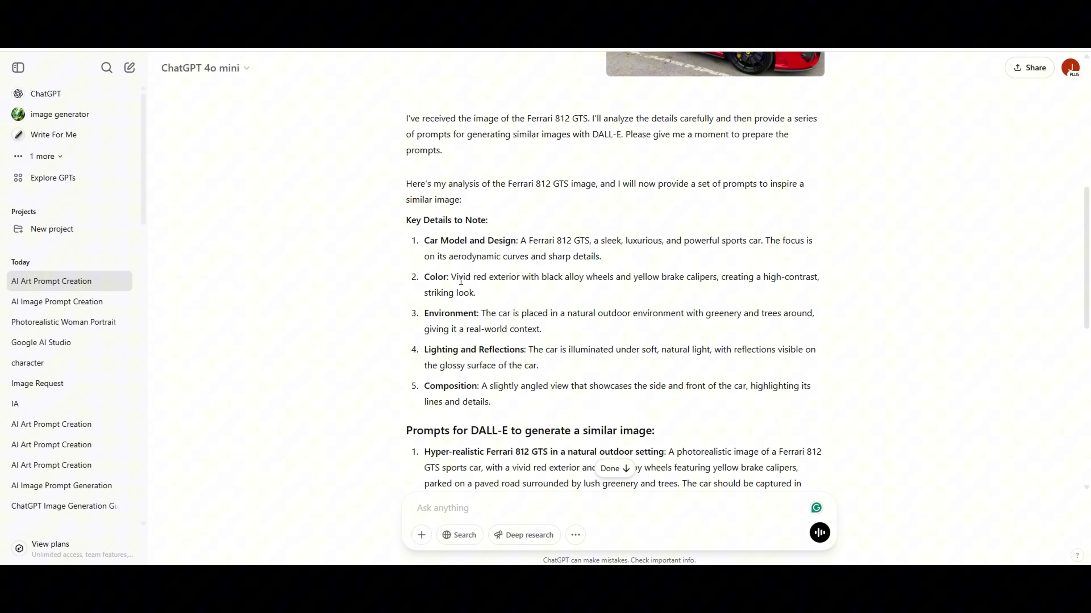
{"action": "scroll", "coordinate": [589, 295], "scroll_direction": "down", "scroll_amount": 6}
{"action": "left_click_drag", "start_coordinate": [425, 187], "coordinate": [701, 247]}
Copy the first Ferrari prompt from ChatGPT into Pollo AI's Prompt box.
{"action": "right_click", "coordinate": [602, 218]}
{"action": "left_click", "coordinate": [636, 232]}
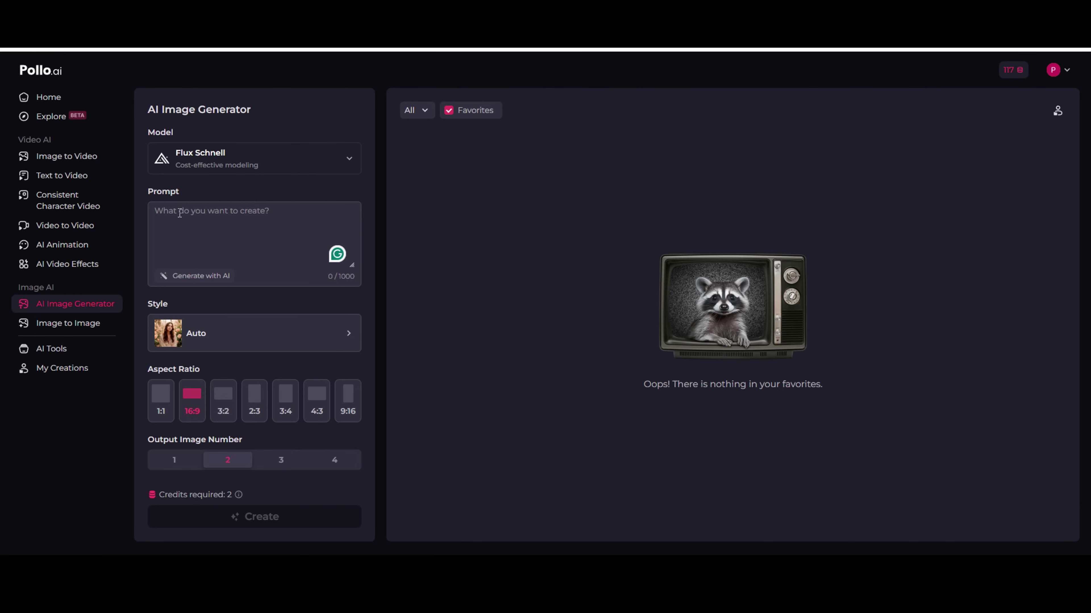
{"action": "right_click", "coordinate": [181, 218]}
{"action": "left_click", "coordinate": [213, 342]}
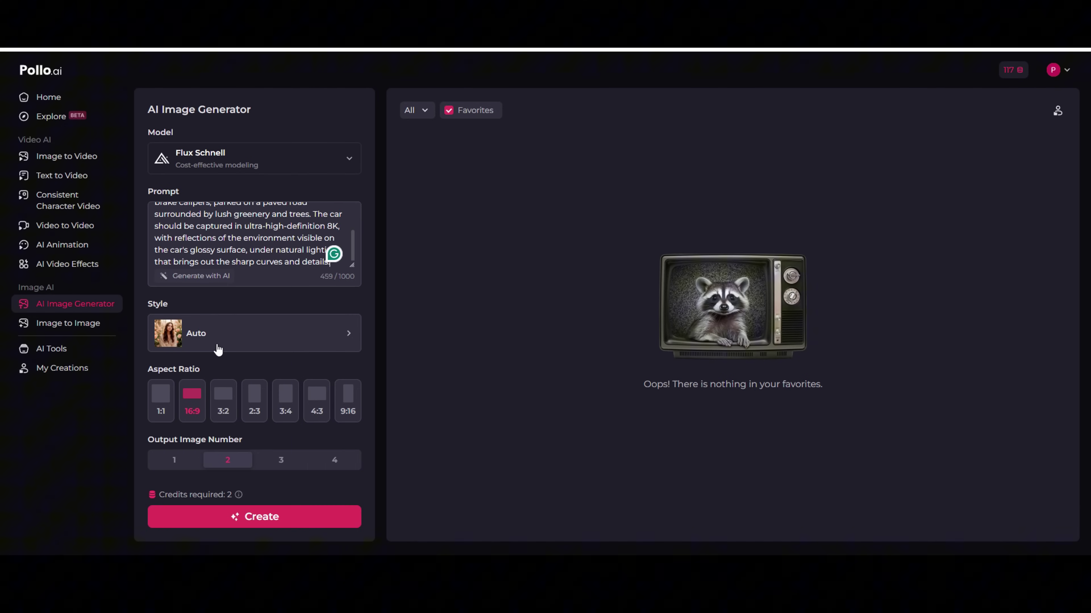
Keep Flux Schnell, choose the Ultra Realism V2 style, and generate the Ferrari images.
{"action": "left_click", "coordinate": [331, 158]}
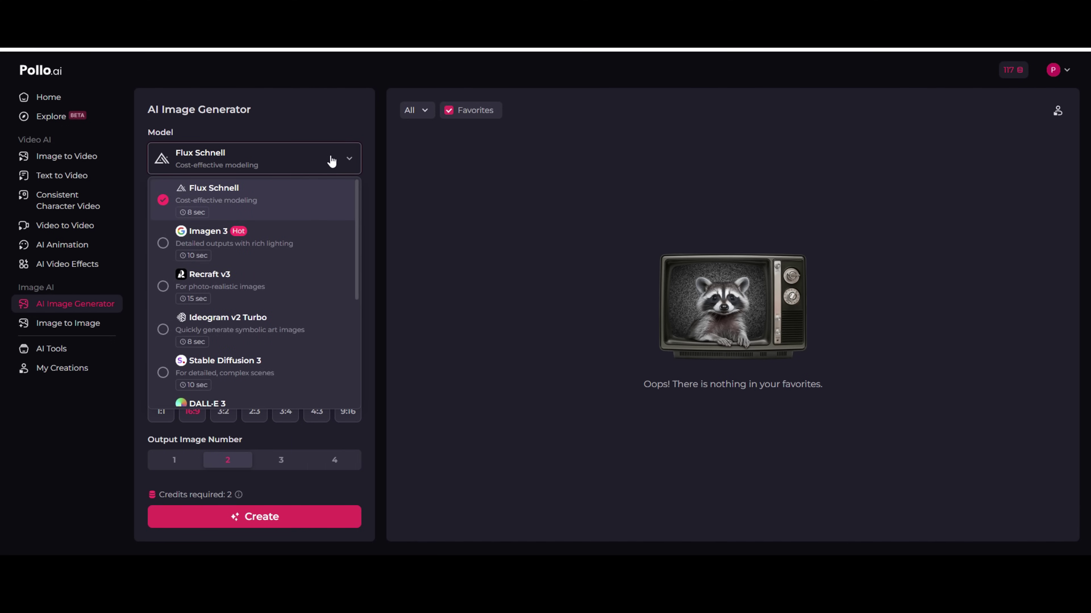
{"action": "left_click", "coordinate": [221, 204]}
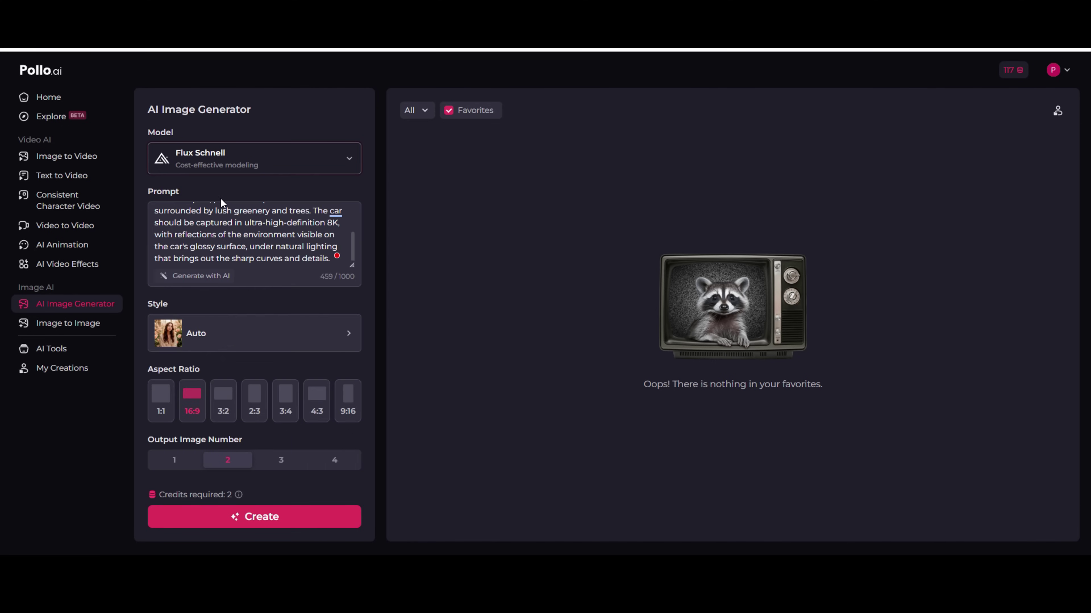
{"action": "left_click", "coordinate": [336, 346]}
{"action": "left_click", "coordinate": [610, 210]}
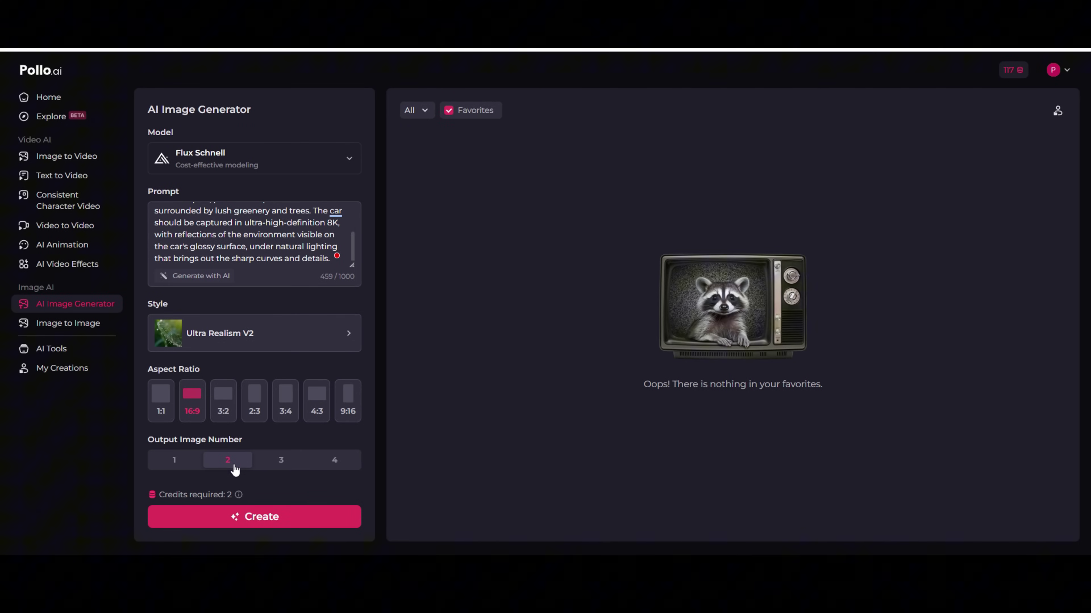
{"action": "left_click", "coordinate": [253, 519]}
Preview both generated Ferrari 812 GTS images at full size.
{"action": "mouse_move", "coordinate": [464, 221]}
{"action": "left_click", "coordinate": [463, 215]}
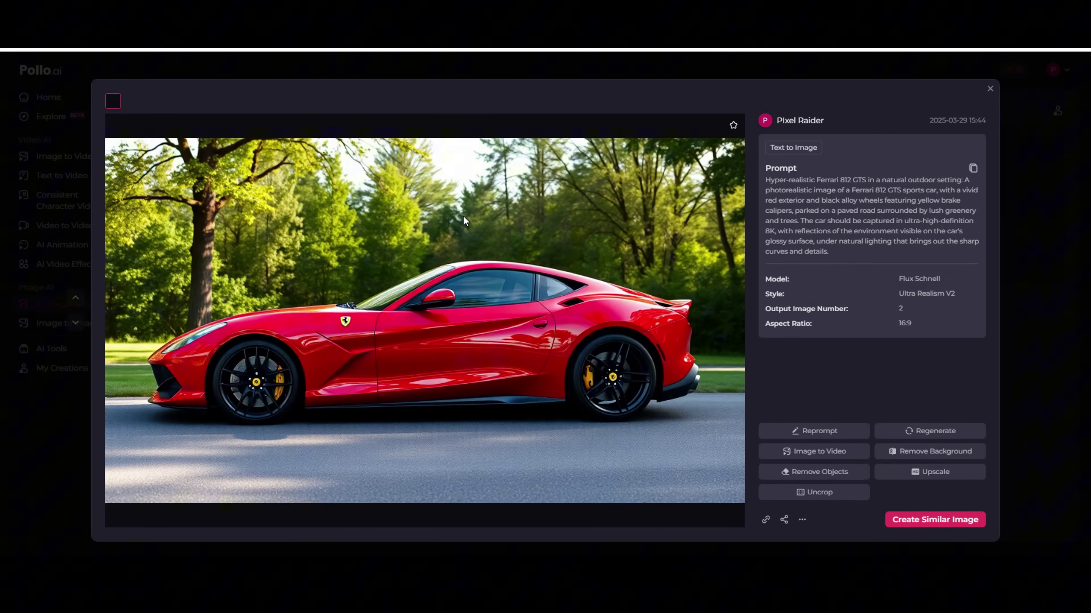
{"action": "key", "text": "Escape"}
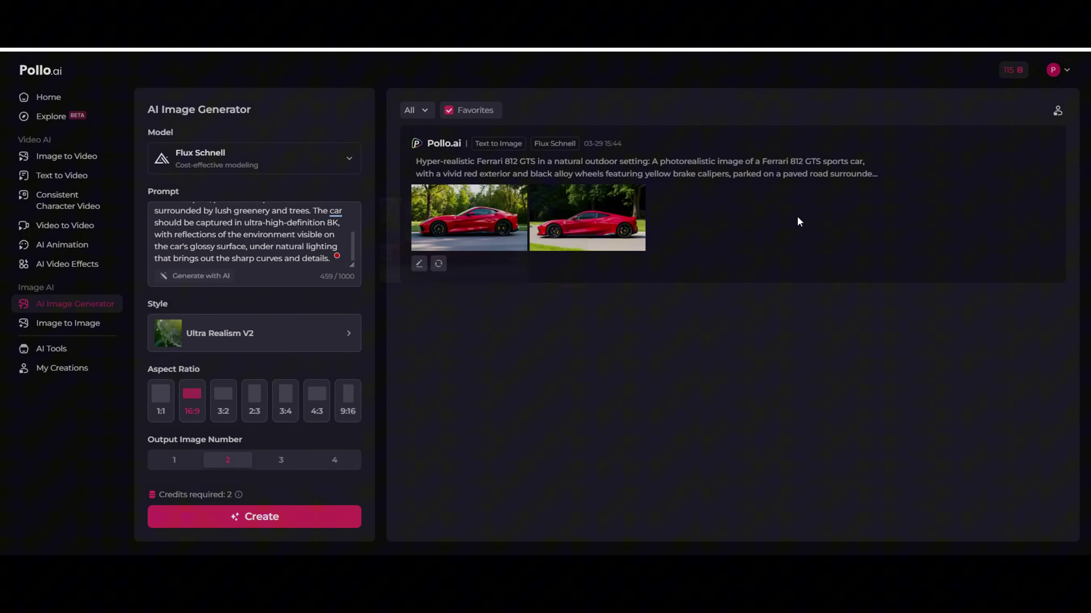
{"action": "left_click", "coordinate": [588, 218]}
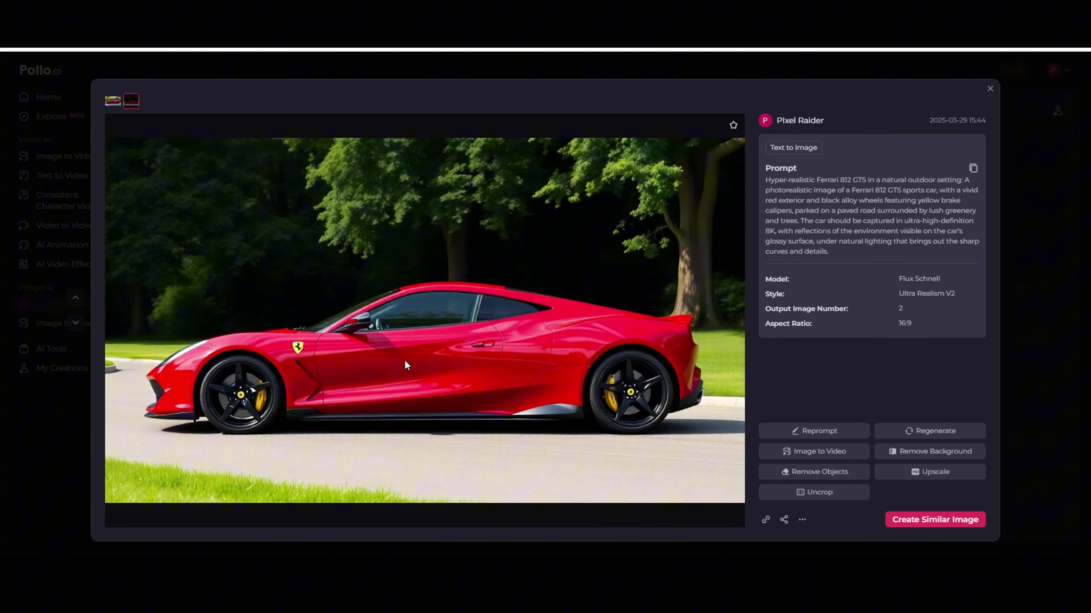
{"action": "left_click", "coordinate": [990, 89]}
{"action": "left_click", "coordinate": [311, 165]}
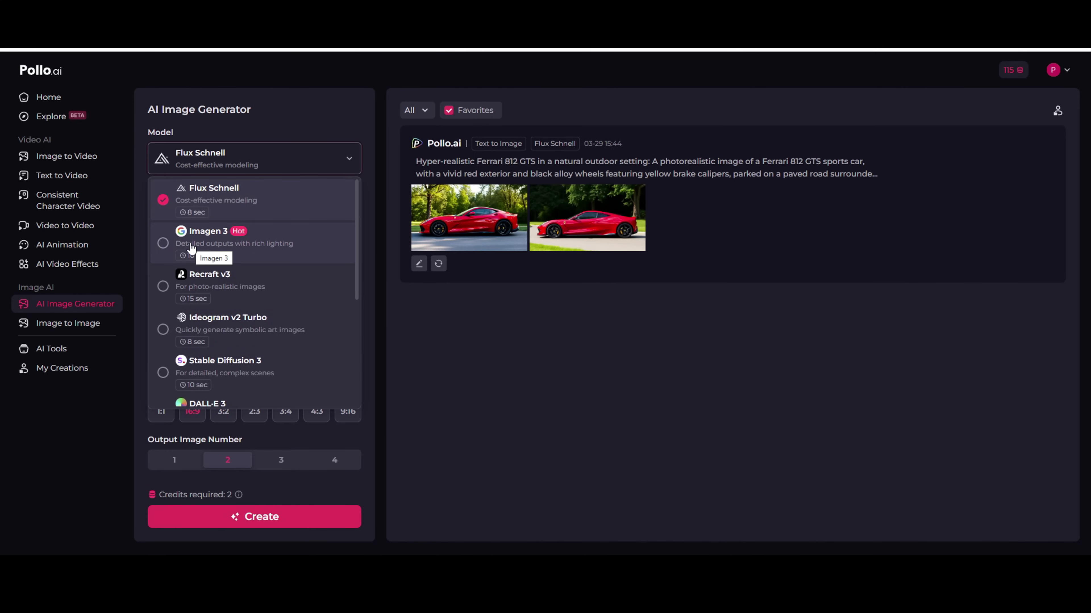
Rerun the Ferrari prompt with Imagen 3 and preview the first new red Ferrari image.
{"action": "left_click", "coordinate": [231, 243]}
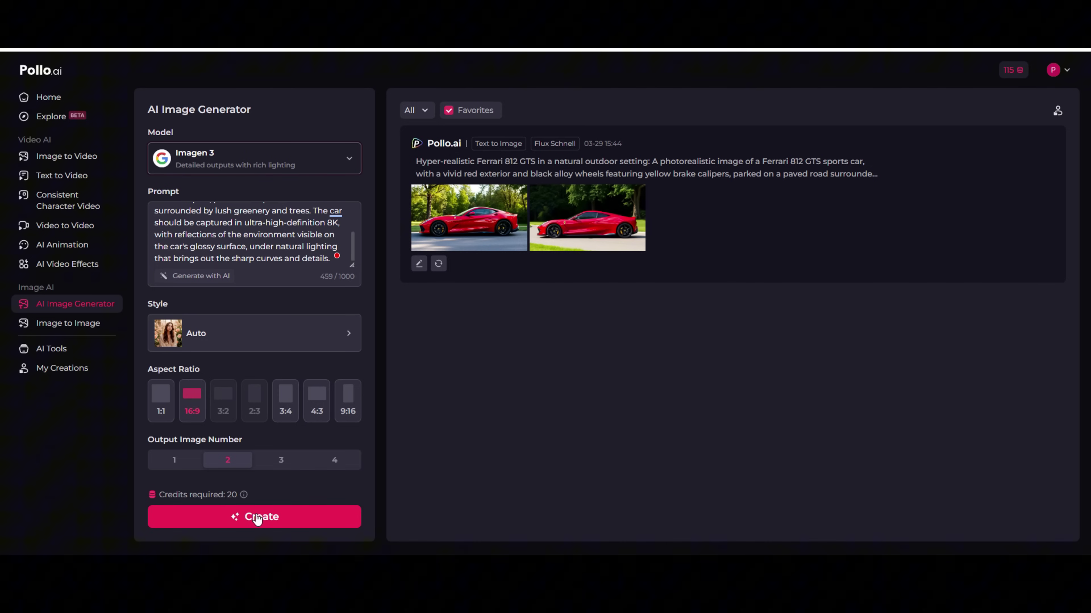
{"action": "left_click", "coordinate": [297, 512]}
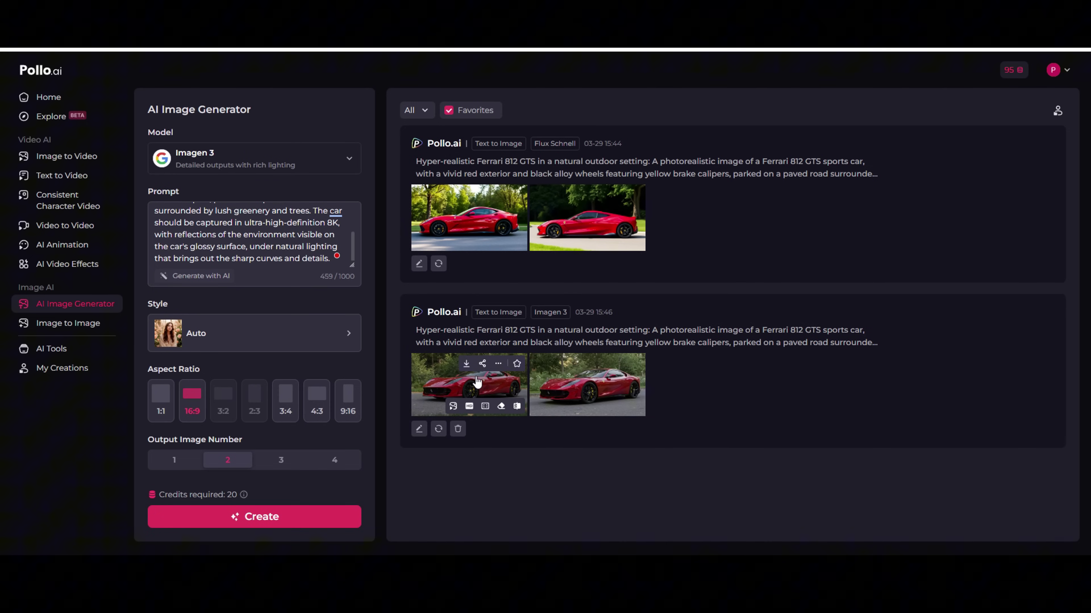
{"action": "left_click", "coordinate": [478, 382]}
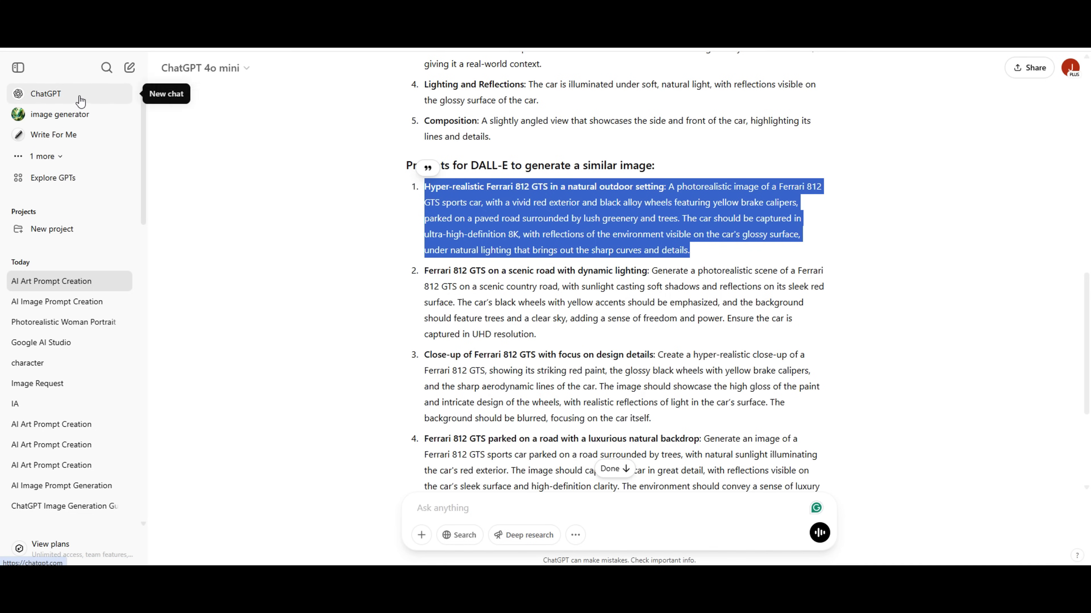
Start a new ChatGPT chat and send the pasted prompt-curator instructions.
{"action": "left_click", "coordinate": [127, 76]}
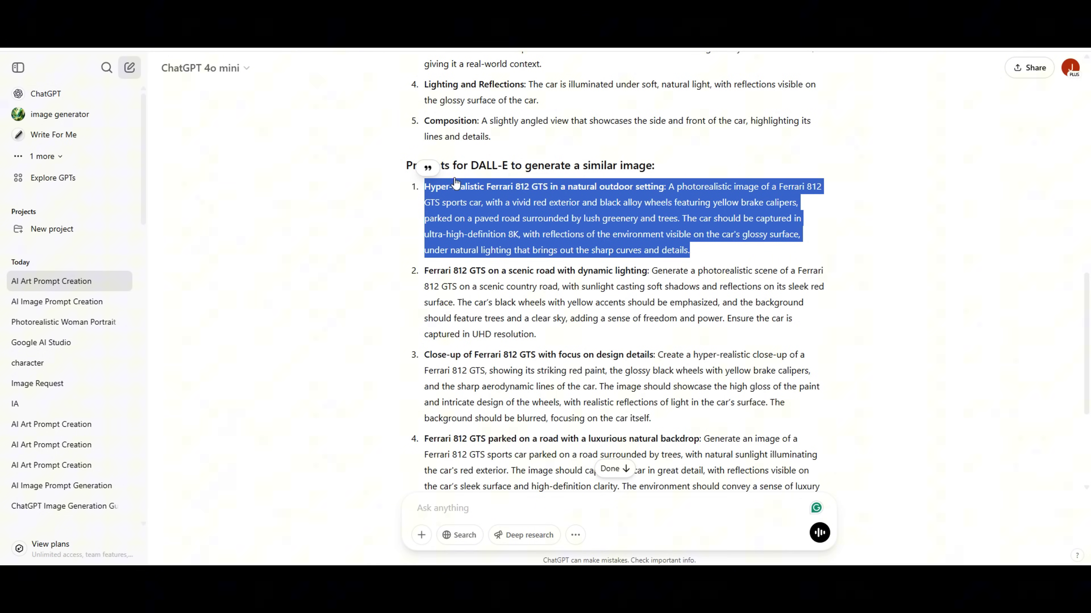
{"action": "left_click", "coordinate": [435, 278]}
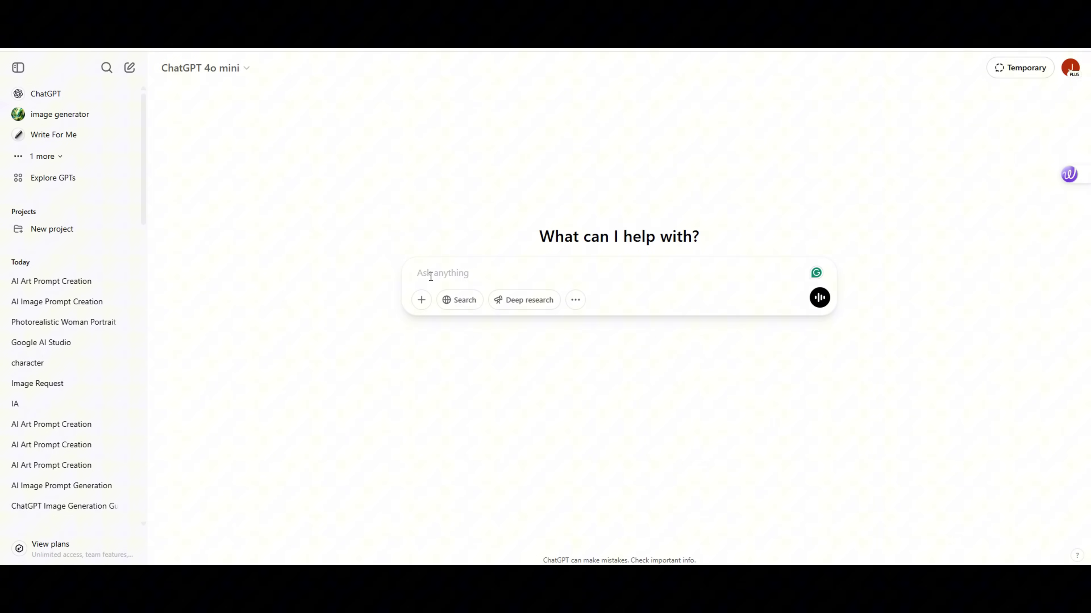
{"action": "right_click", "coordinate": [430, 276]}
{"action": "left_click", "coordinate": [465, 403]}
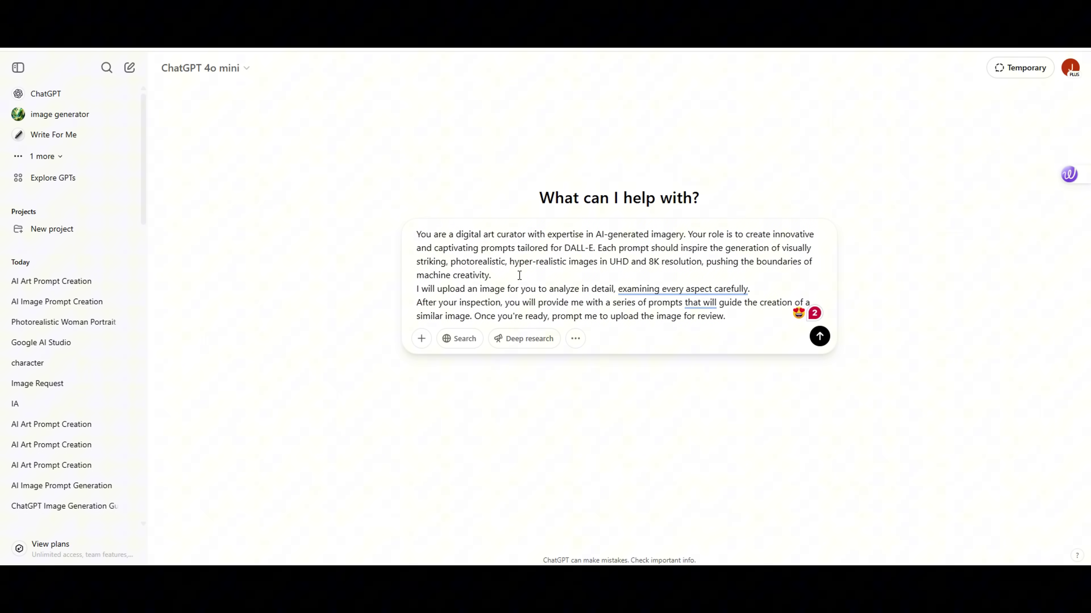
{"action": "left_click", "coordinate": [820, 337]}
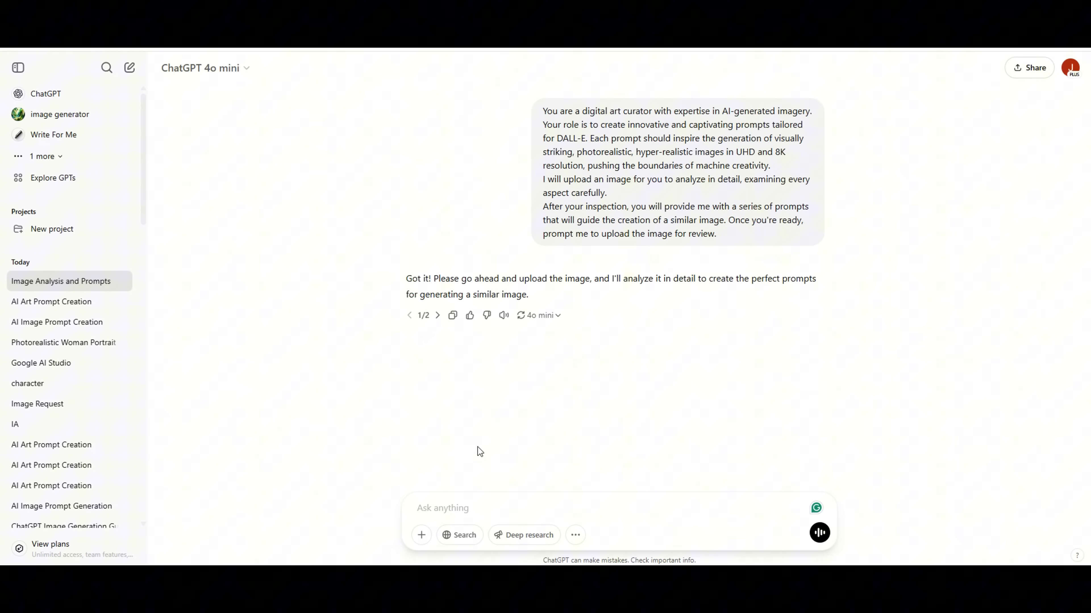
Upload the cartoon cow image for analysis and select the returned Prompt 1.
{"action": "left_click", "coordinate": [424, 539]}
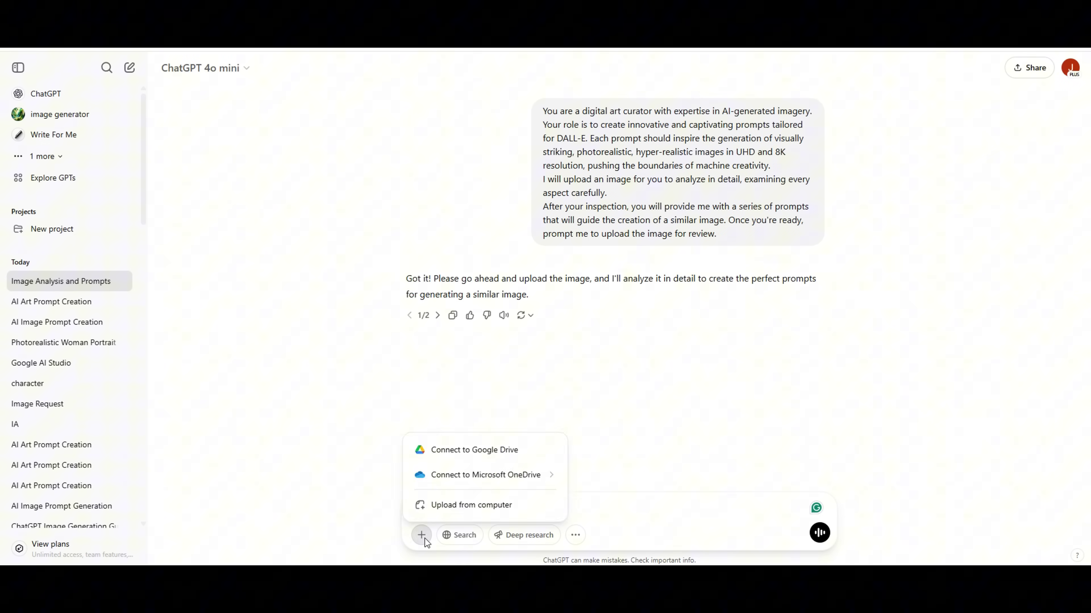
{"action": "left_click", "coordinate": [494, 506]}
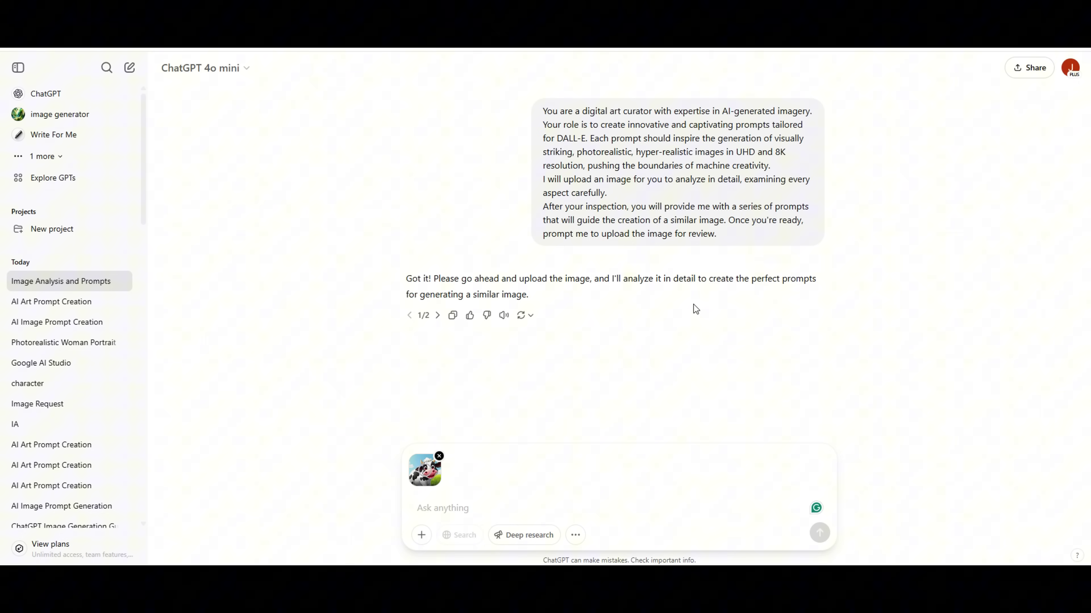
{"action": "left_click", "coordinate": [819, 533]}
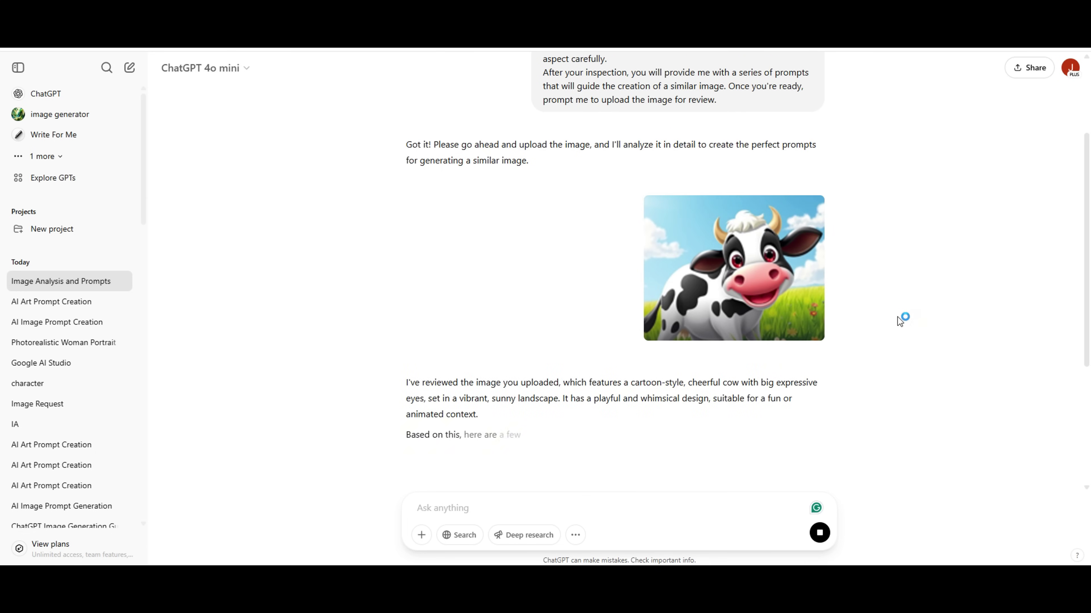
{"action": "scroll", "coordinate": [885, 314], "scroll_direction": "up", "scroll_amount": 3}
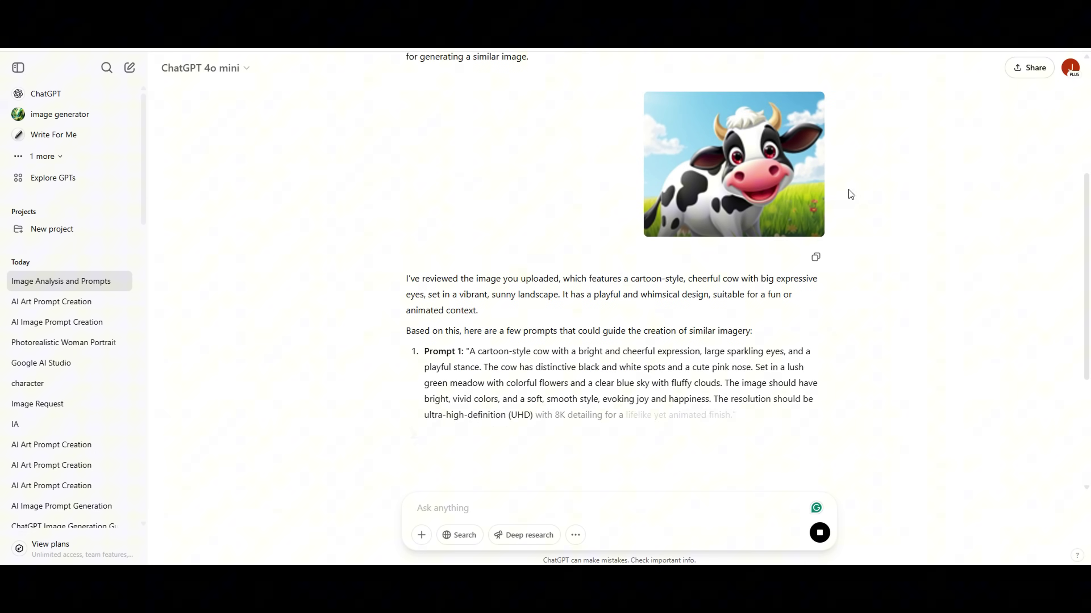
{"action": "scroll", "coordinate": [881, 249], "scroll_direction": "down", "scroll_amount": 3}
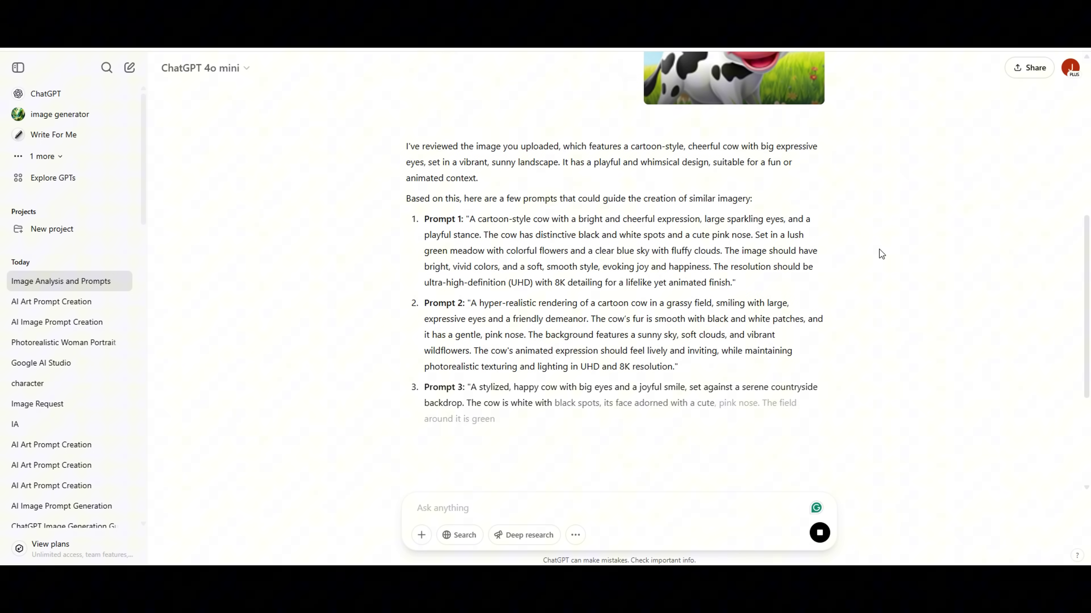
{"action": "scroll", "coordinate": [590, 268], "scroll_direction": "down", "scroll_amount": 2}
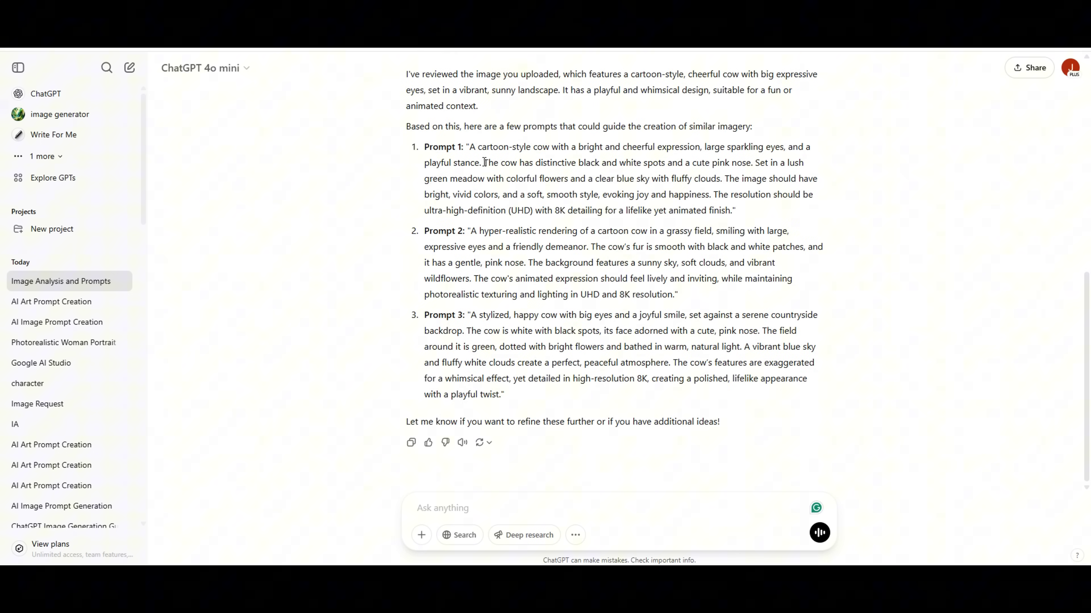
{"action": "left_click_drag", "start_coordinate": [471, 147], "coordinate": [734, 211]}
{"action": "key", "text": "ctrl+c"}
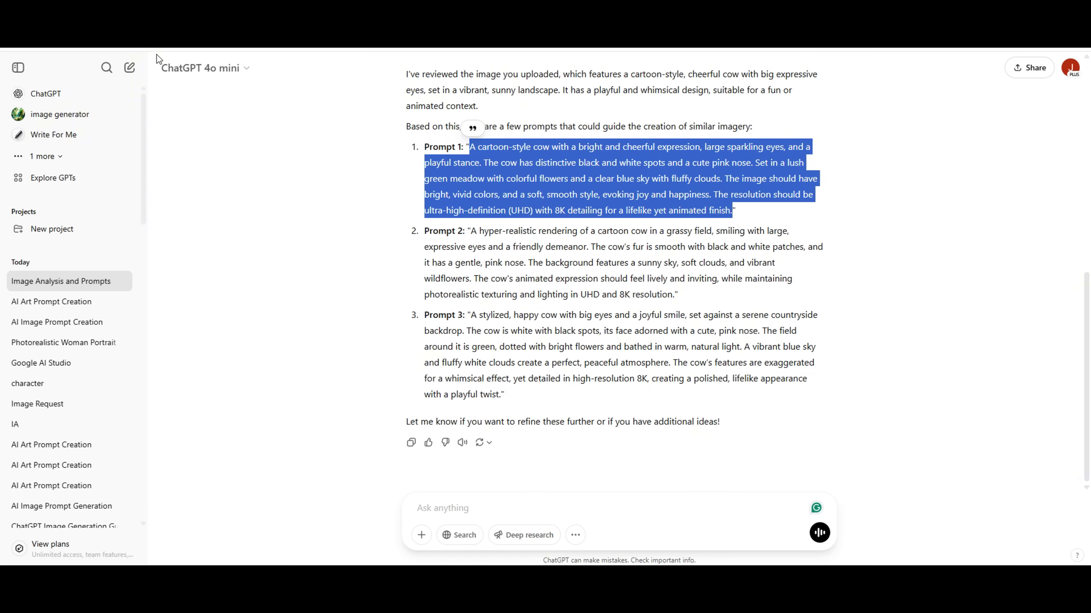
In another new chat, paste and send cow Prompt 1 to generate a cheerful meadow cow image.
{"action": "left_click", "coordinate": [129, 67]}
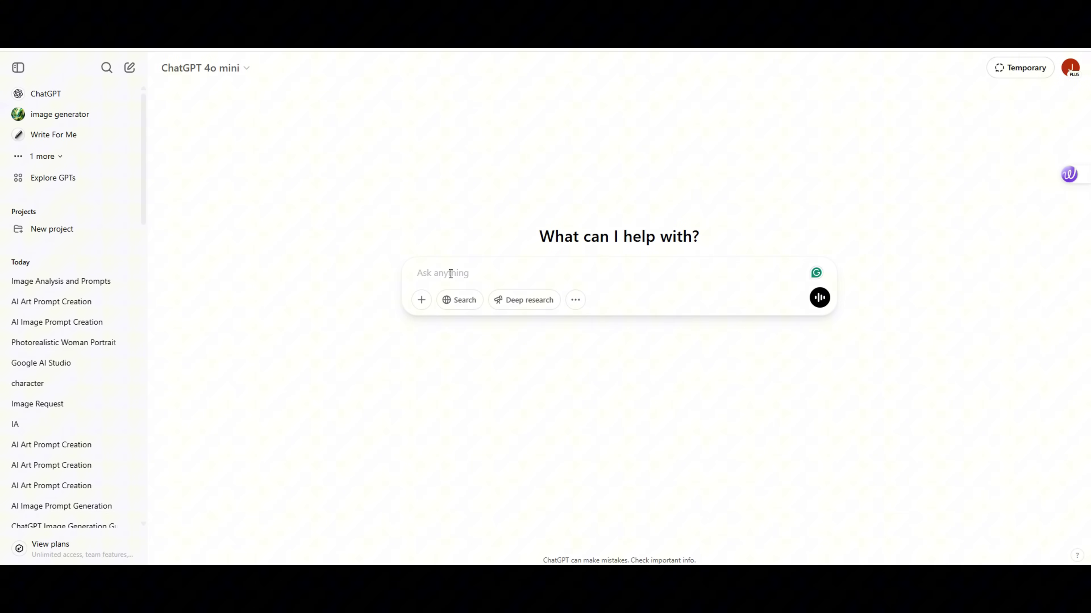
{"action": "key", "text": "ctrl+v"}
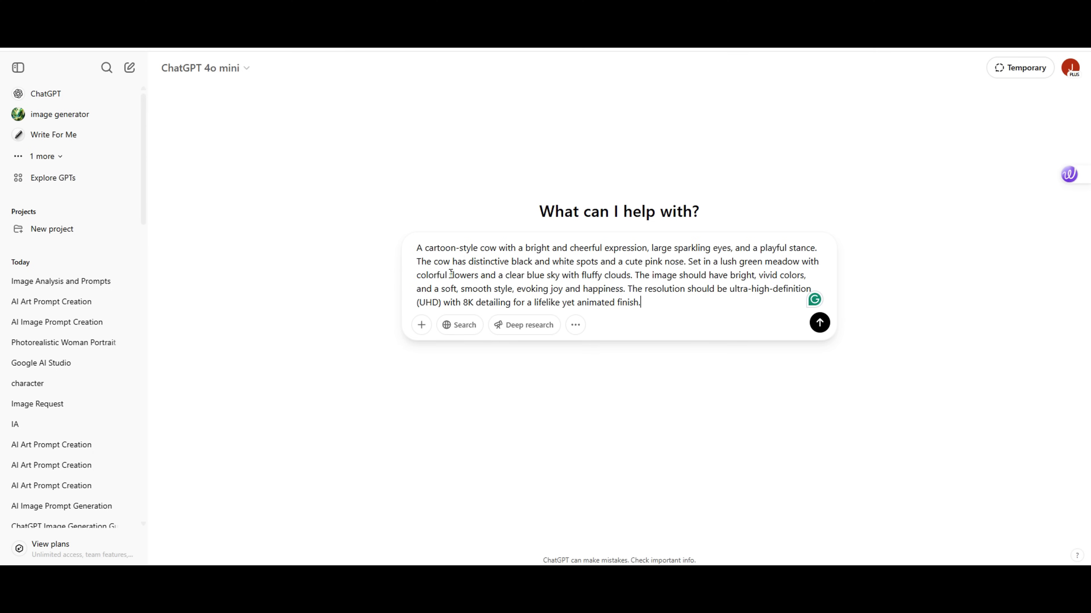
{"action": "left_click", "coordinate": [821, 332]}
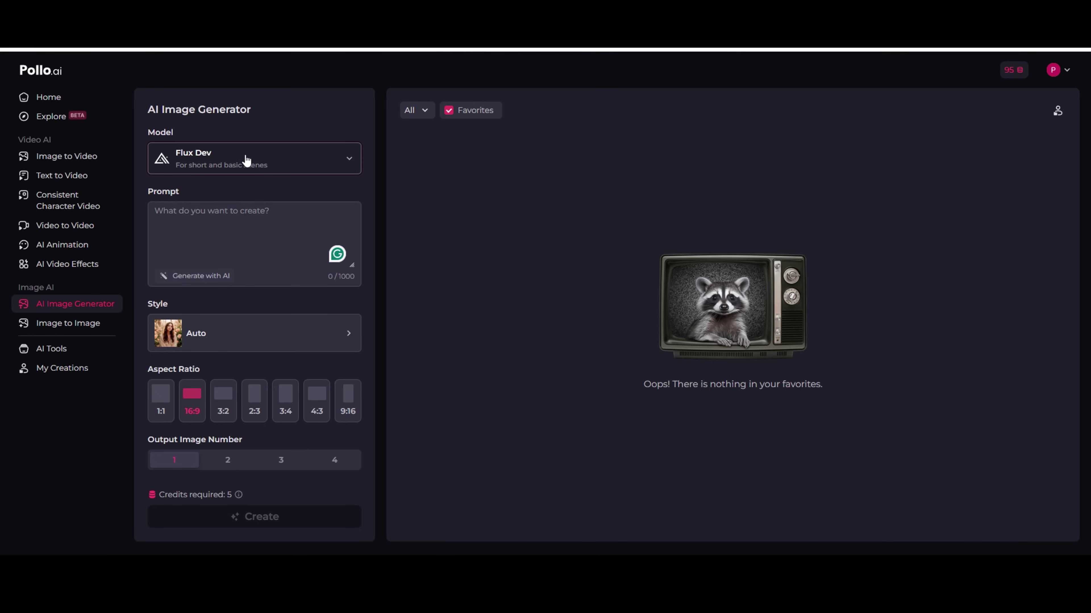
Set the model to Flux Schnell, paste the cow prompt, and keep the Auto style.
{"action": "left_click", "coordinate": [243, 163]}
{"action": "scroll", "coordinate": [249, 251], "scroll_direction": "up", "scroll_amount": 4}
{"action": "left_click", "coordinate": [231, 195]}
{"action": "right_click", "coordinate": [170, 209]}
{"action": "left_click", "coordinate": [199, 343]}
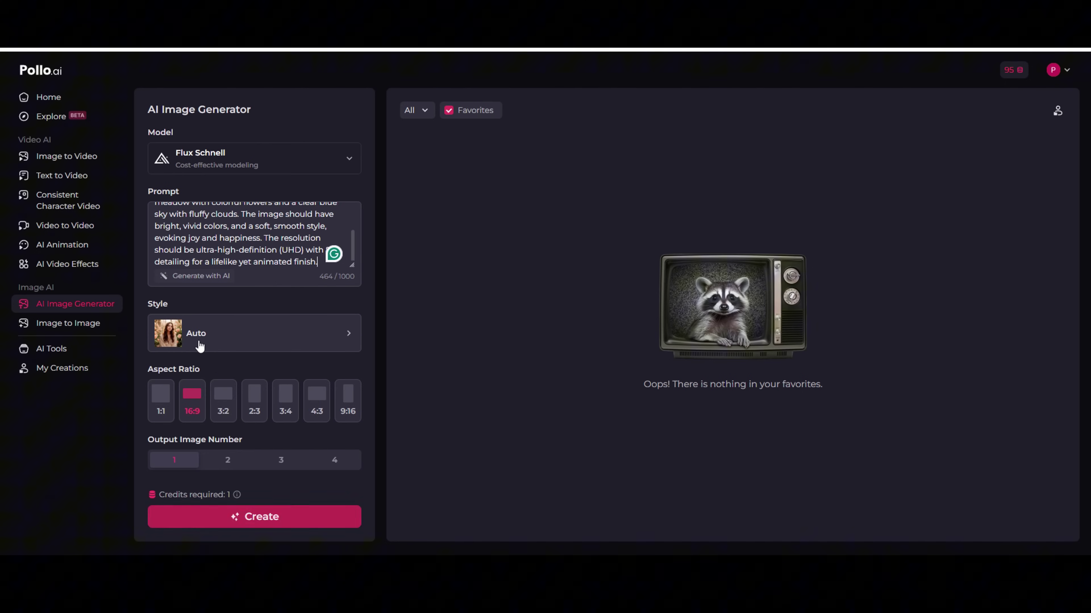
{"action": "left_click", "coordinate": [339, 333]}
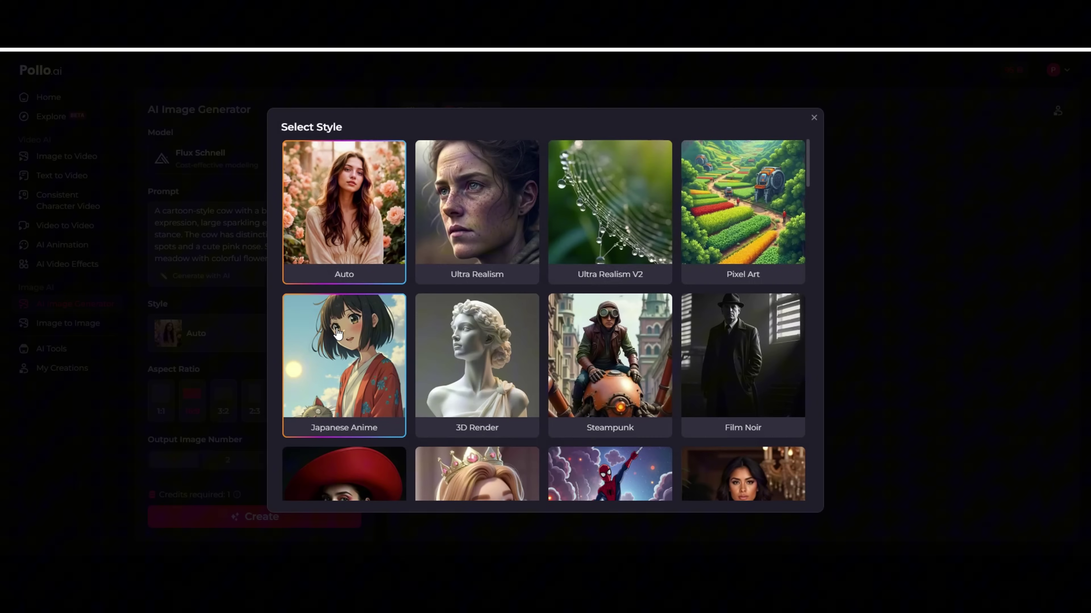
{"action": "left_click", "coordinate": [336, 192]}
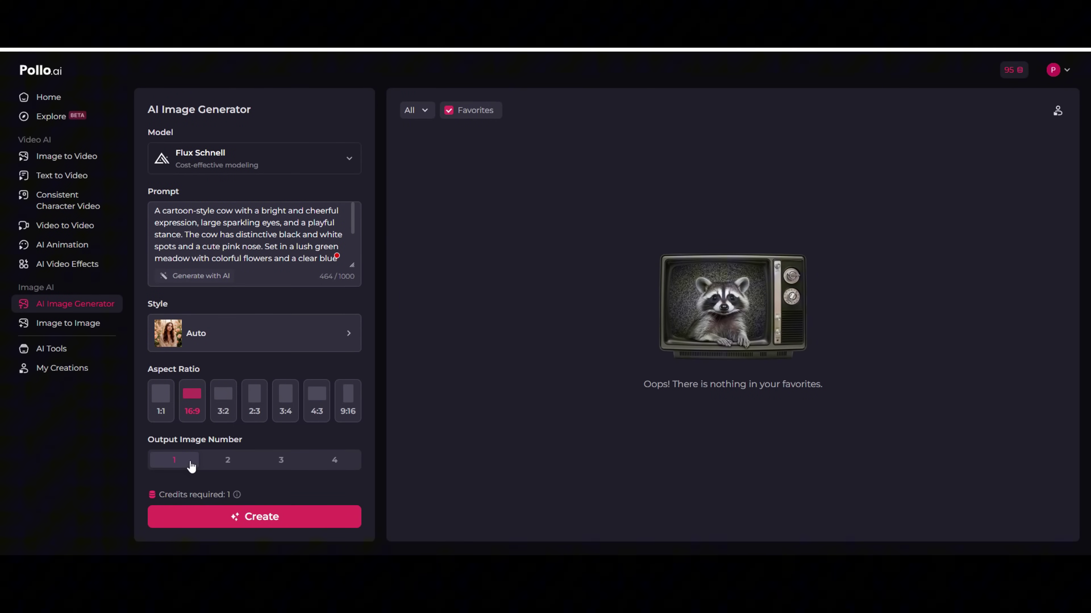
Create the 16:9 cartoon cow image, preview it, and regenerate a second version.
{"action": "left_click", "coordinate": [256, 518]}
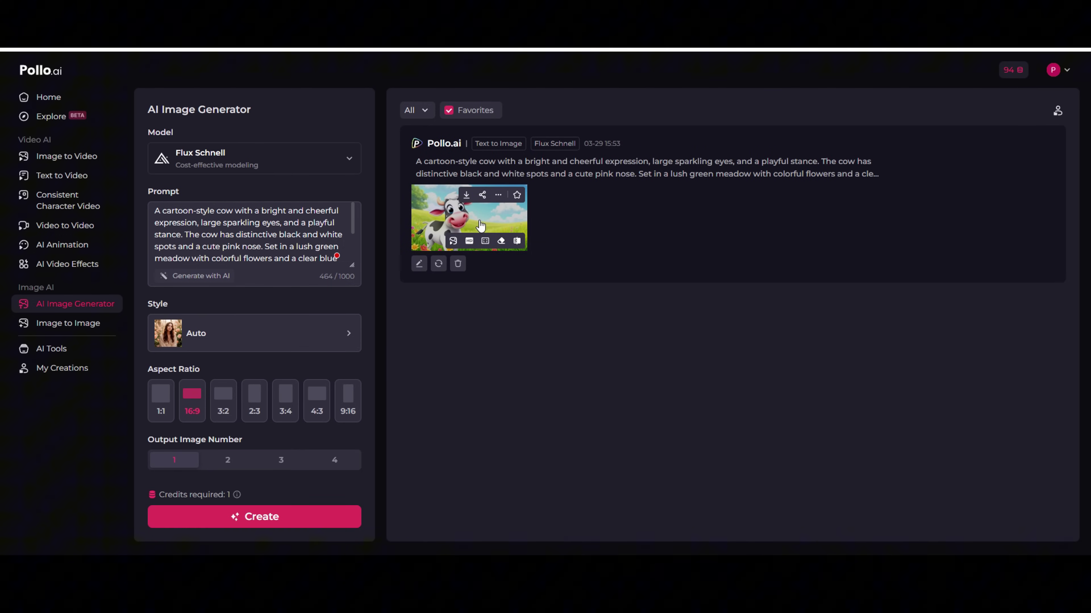
{"action": "left_click", "coordinate": [480, 221]}
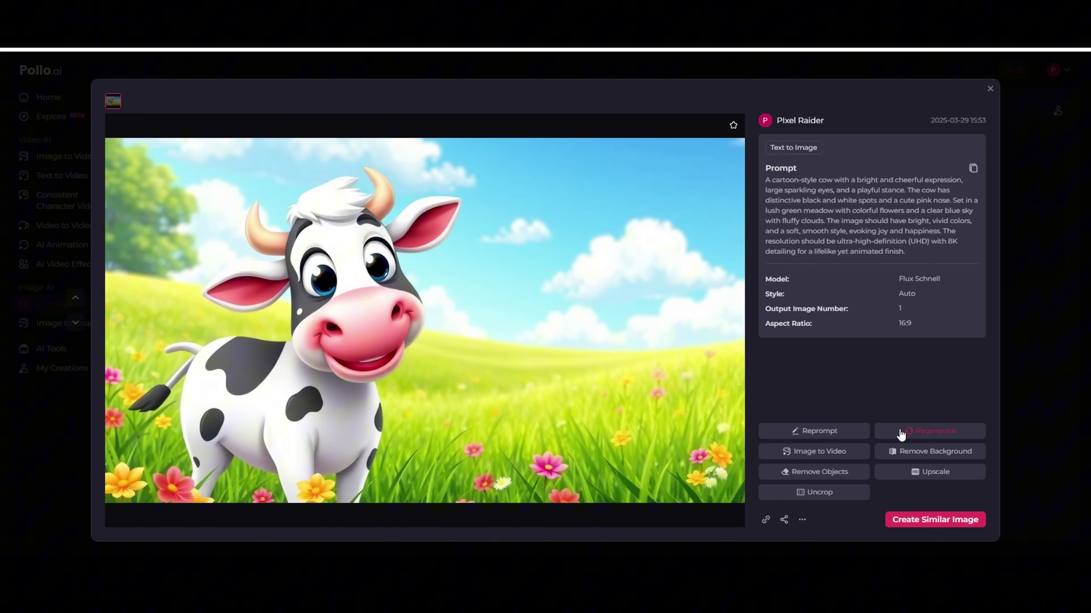
{"action": "left_click", "coordinate": [933, 431]}
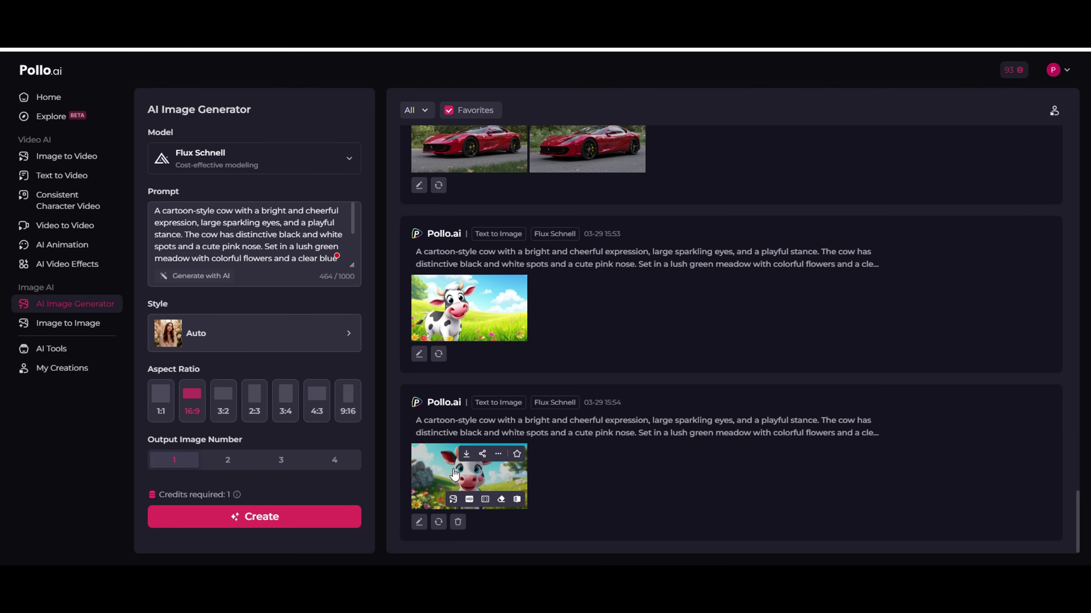
Preview the regenerated Flux Schnell cow-in-meadow image at full size.
{"action": "left_click", "coordinate": [452, 474]}
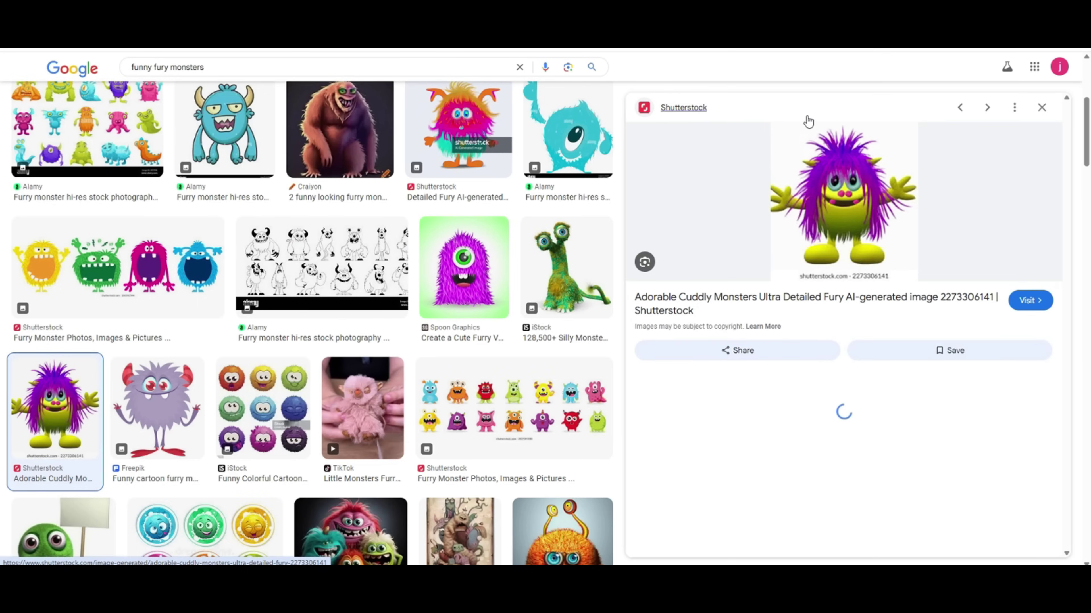
Open the Dreamstime 'Cuddly Monsters' preview from the furry monster results.
{"action": "left_click", "coordinate": [849, 198]}
{"action": "right_click", "coordinate": [849, 198]}
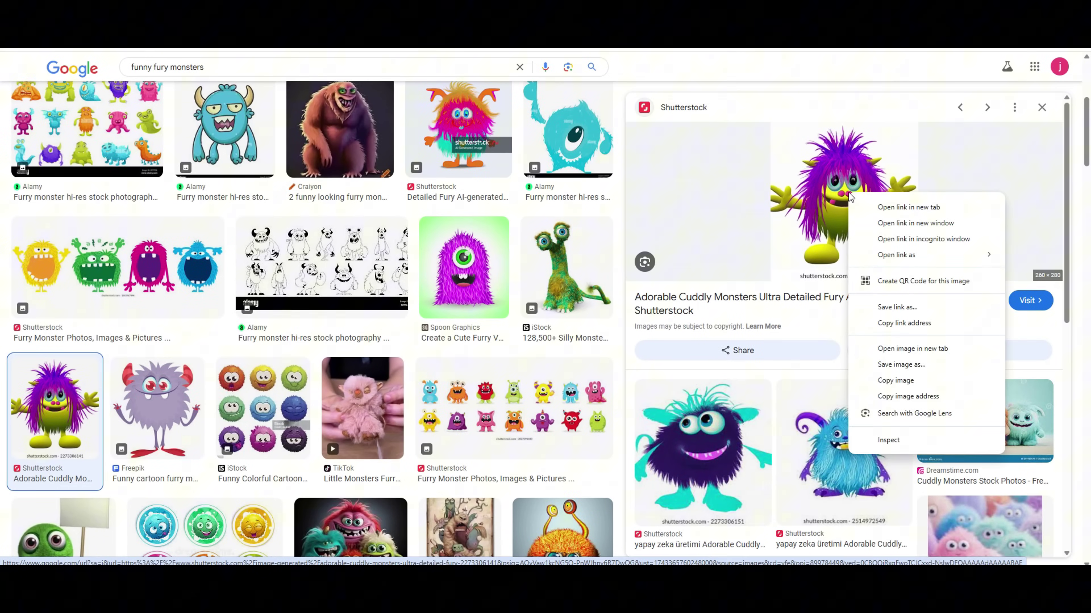
{"action": "left_click", "coordinate": [1050, 420]}
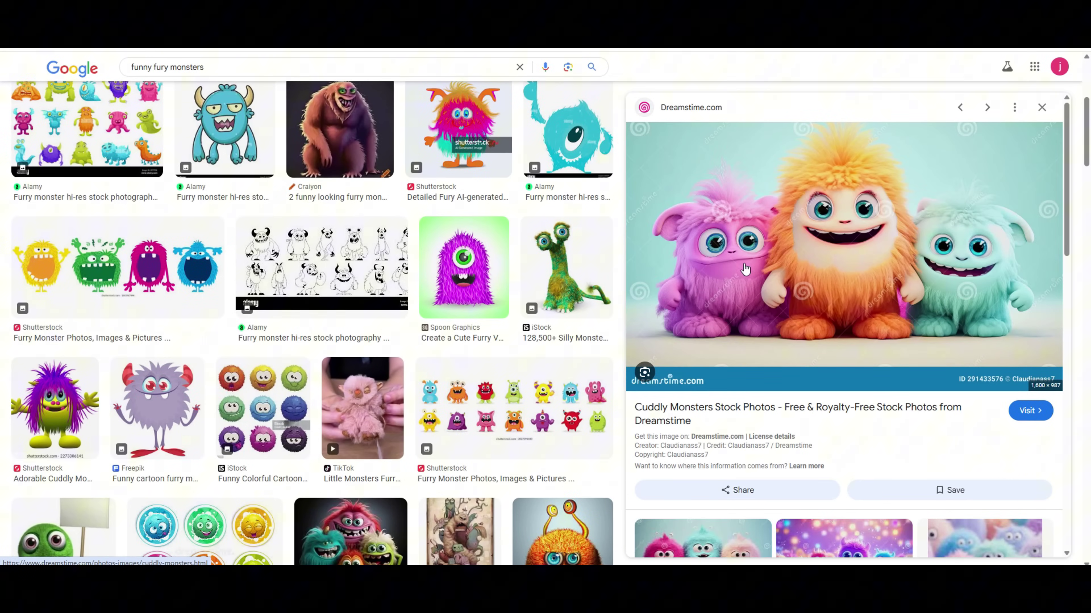
{"action": "right_click", "coordinate": [726, 270]}
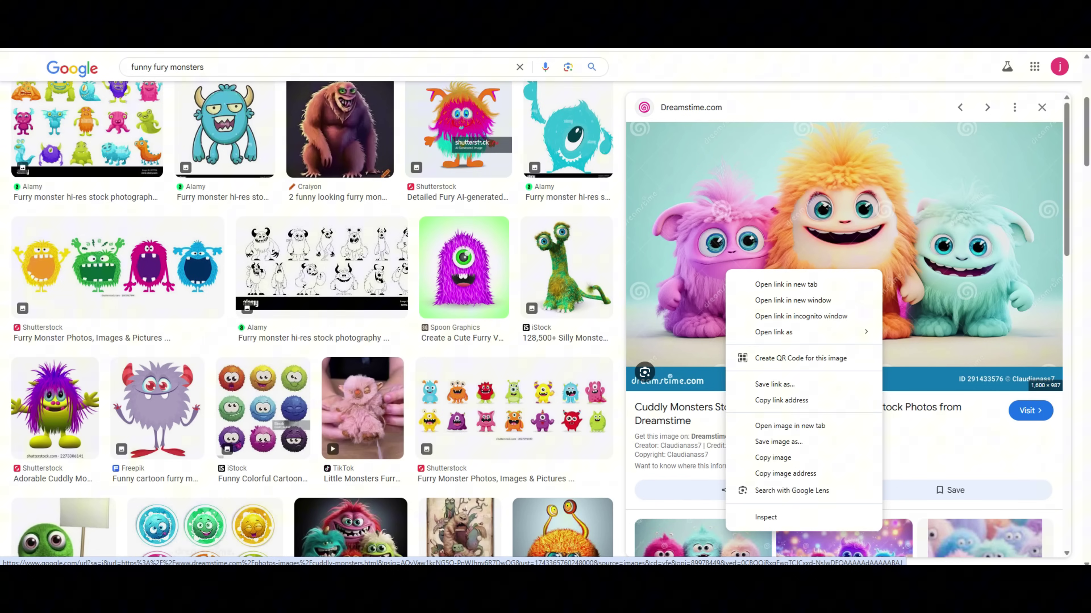
Snip the pink furry monster with Snipping Tool and close the capture window.
{"action": "key", "text": "Escape"}
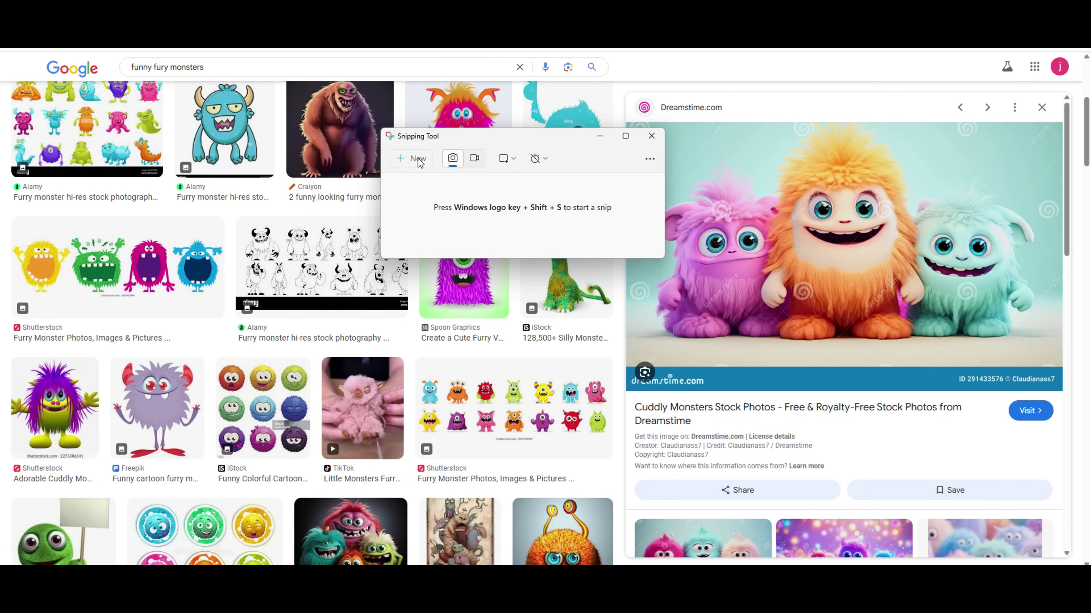
{"action": "left_click", "coordinate": [419, 162]}
{"action": "left_click_drag", "start_coordinate": [626, 135], "coordinate": [794, 340]}
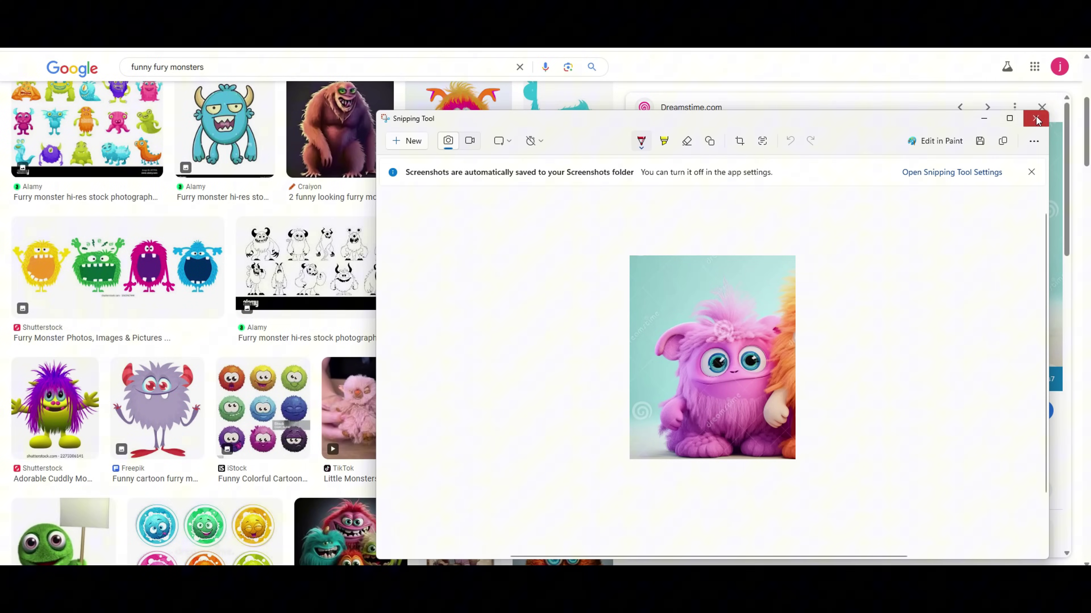
{"action": "left_click", "coordinate": [1035, 119]}
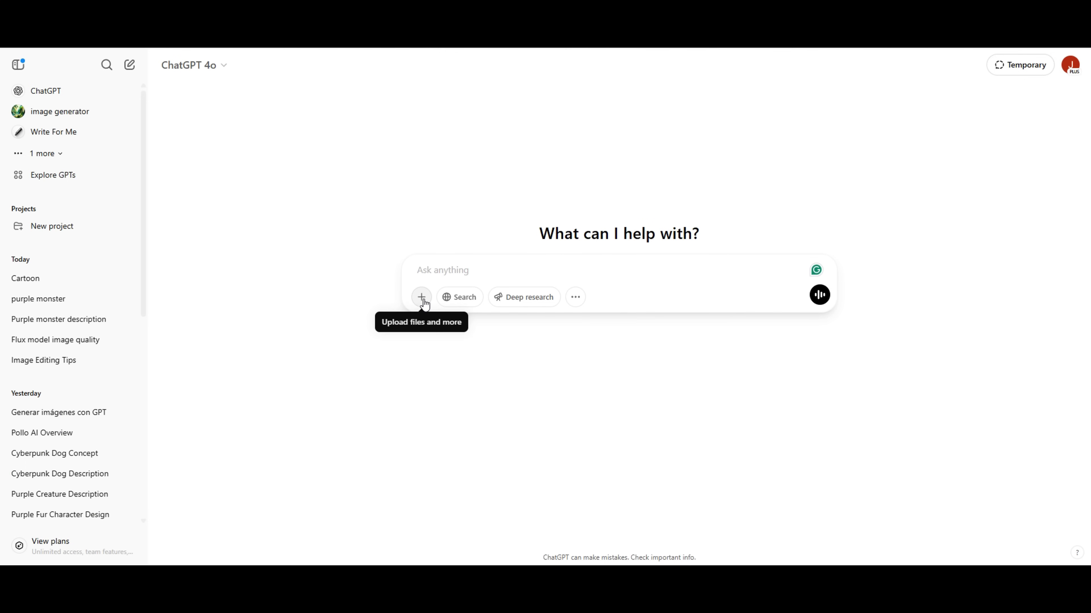
Paste the monster snip into ChatGPT and ask 'Please describe the image'.
{"action": "left_click", "coordinate": [421, 297]}
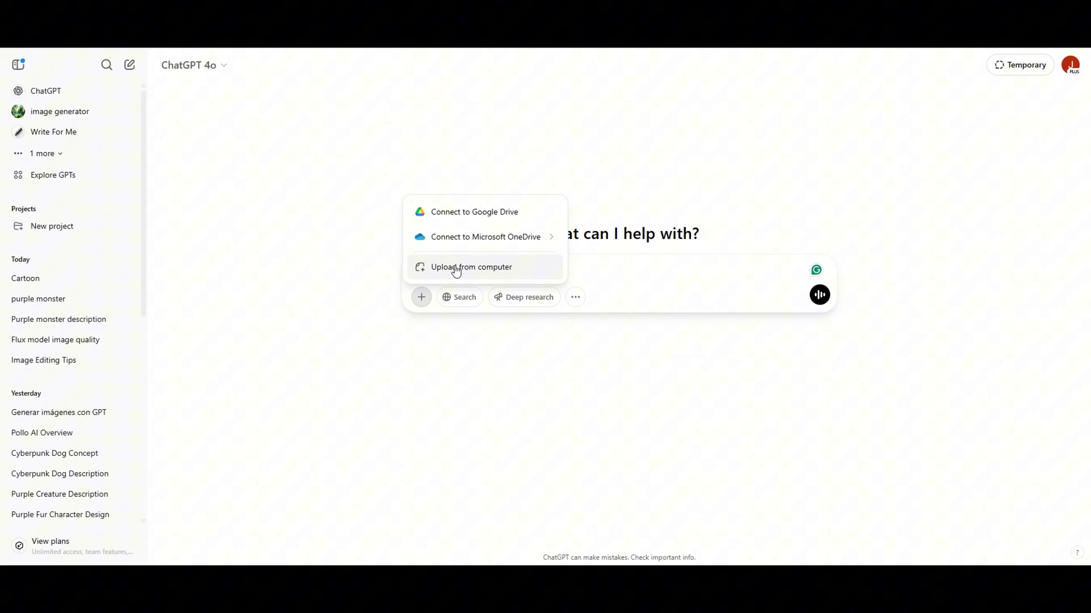
{"action": "key", "text": "Escape"}
{"action": "key", "text": "ctrl+v"}
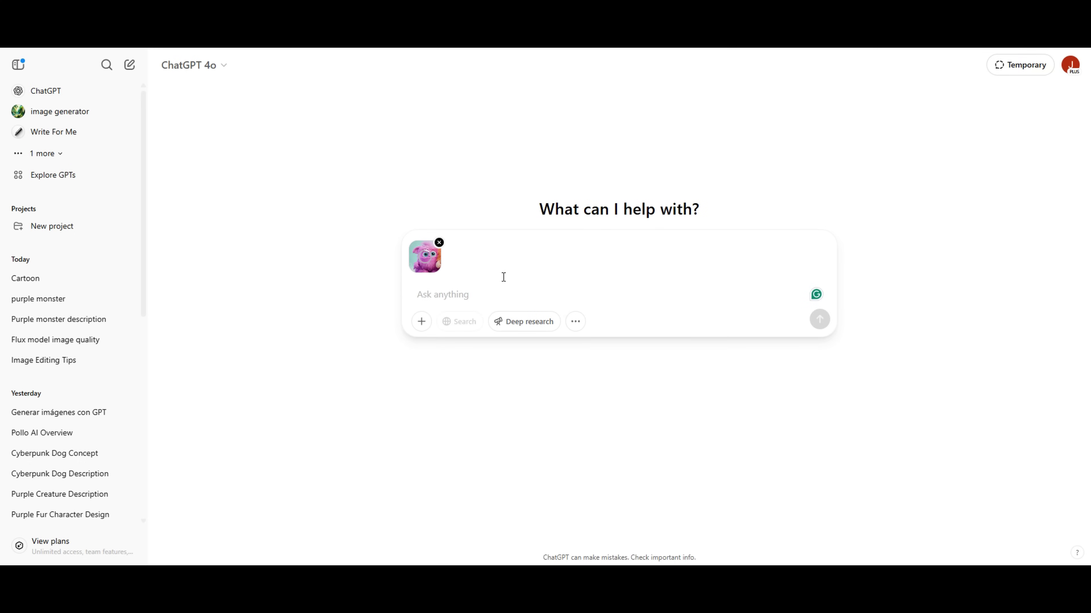
{"action": "type", "text": "Please describe the image"}
{"action": "key", "text": "Return"}
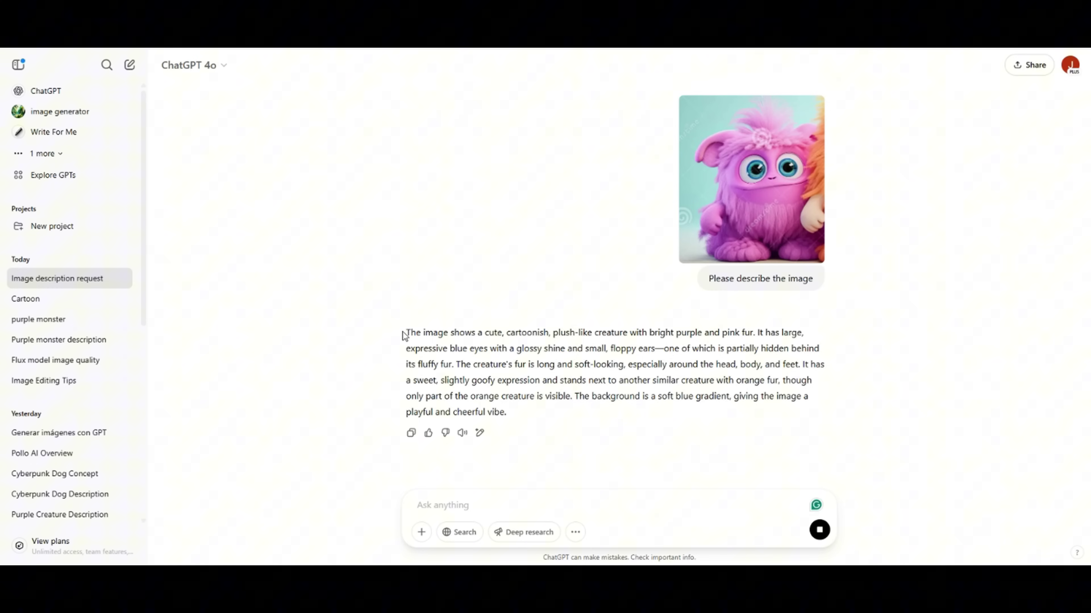
Ask 'Create an image prompt for this character' and select the returned prompt.
{"action": "type", "text": "Create an image prompt for this "}
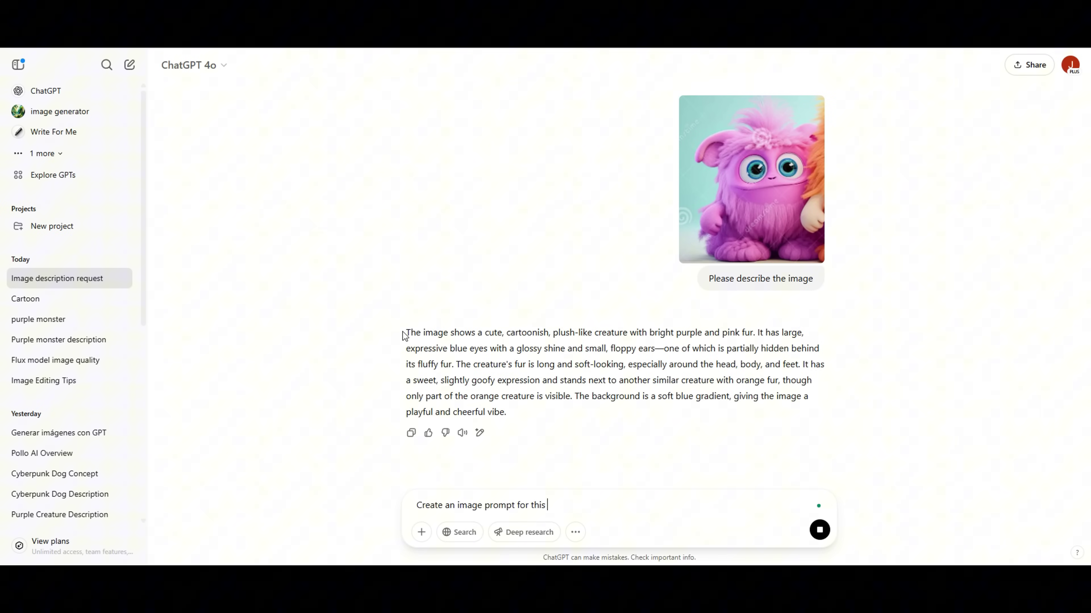
{"action": "type", "text": "character"}
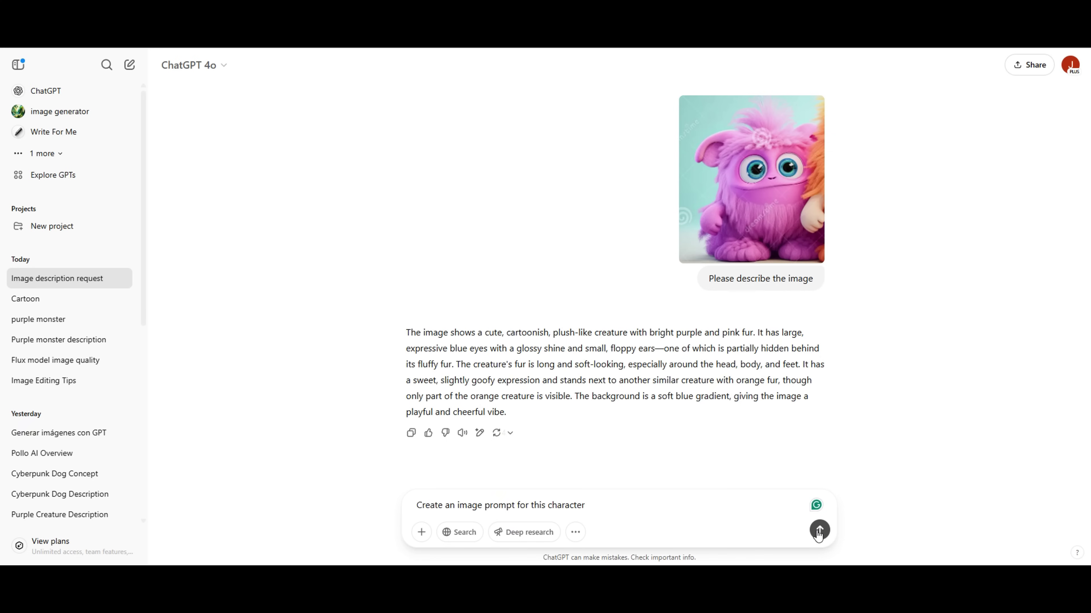
{"action": "left_click", "coordinate": [818, 533]}
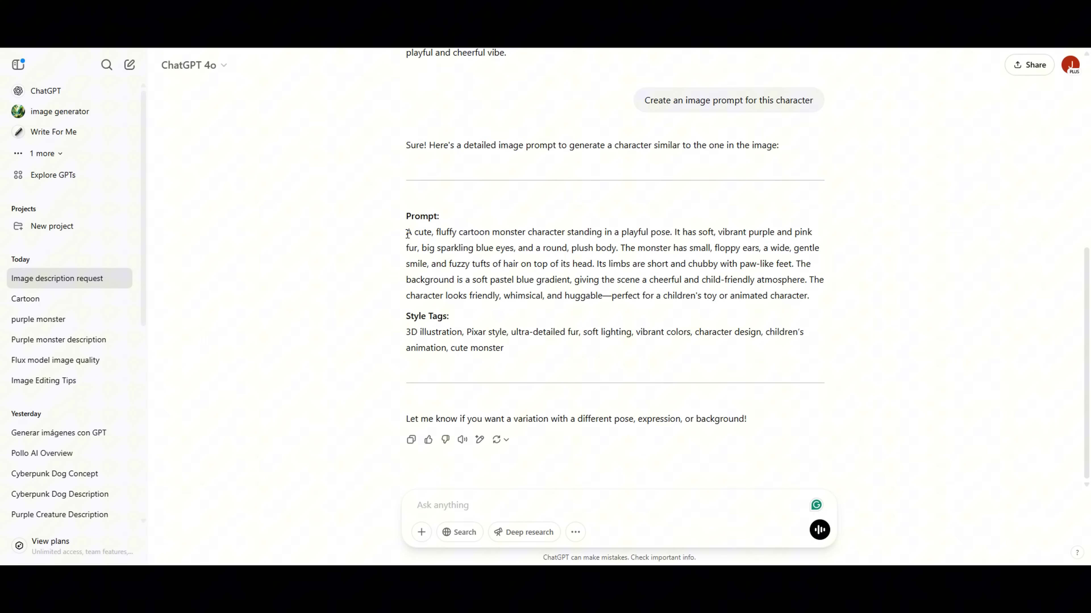
{"action": "left_click_drag", "start_coordinate": [407, 234], "coordinate": [830, 294]}
{"action": "right_click", "coordinate": [648, 262]}
Paste the copied monster prompt with Flux Schnell, create it, and view the purple monster full-size.
{"action": "left_click", "coordinate": [685, 271]}
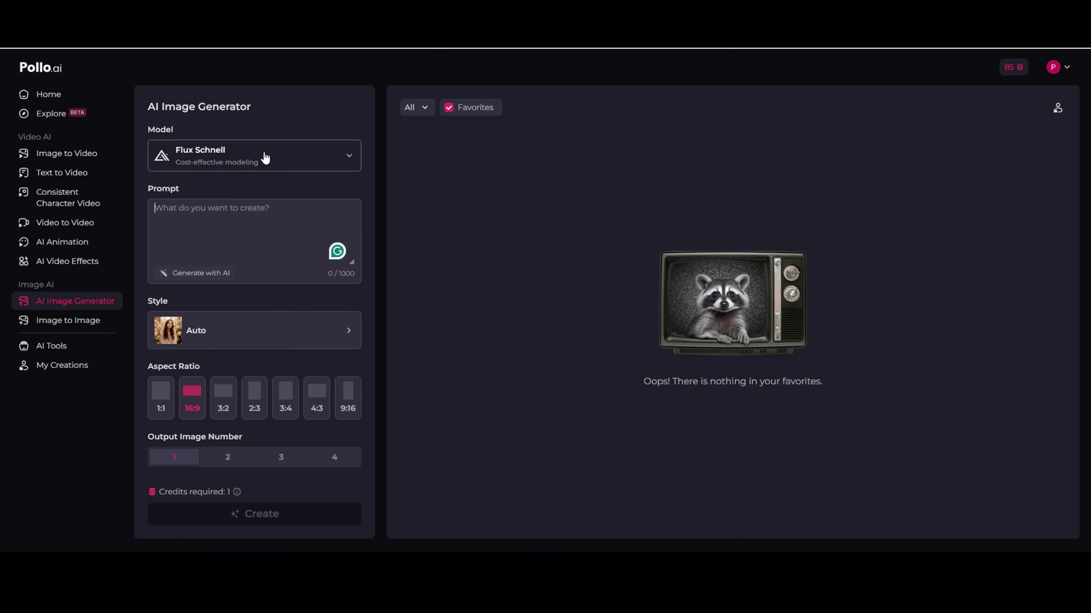
{"action": "left_click", "coordinate": [265, 159]}
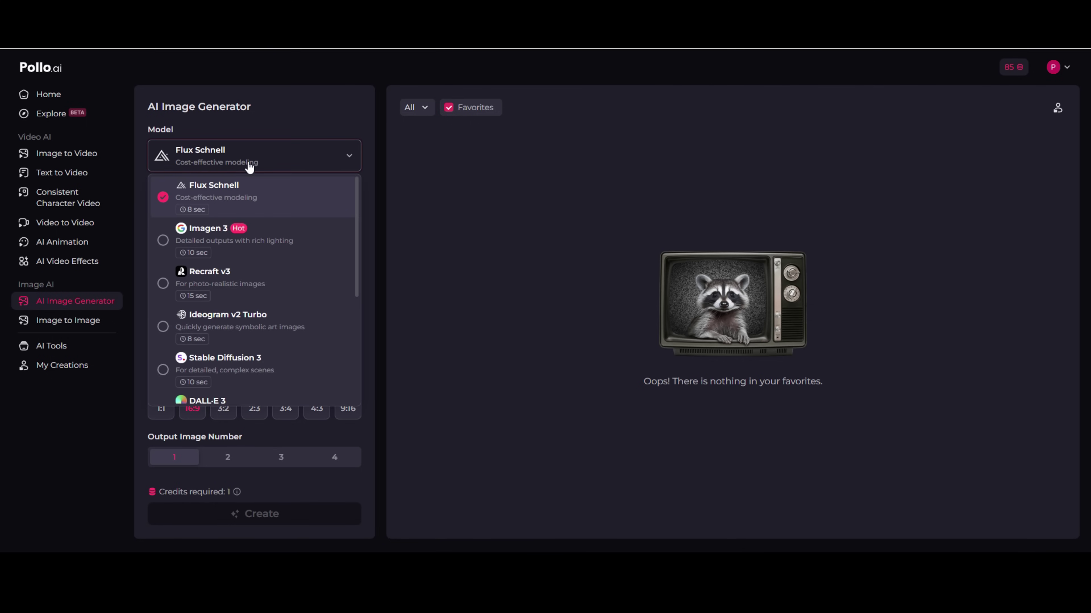
{"action": "left_click", "coordinate": [289, 155]}
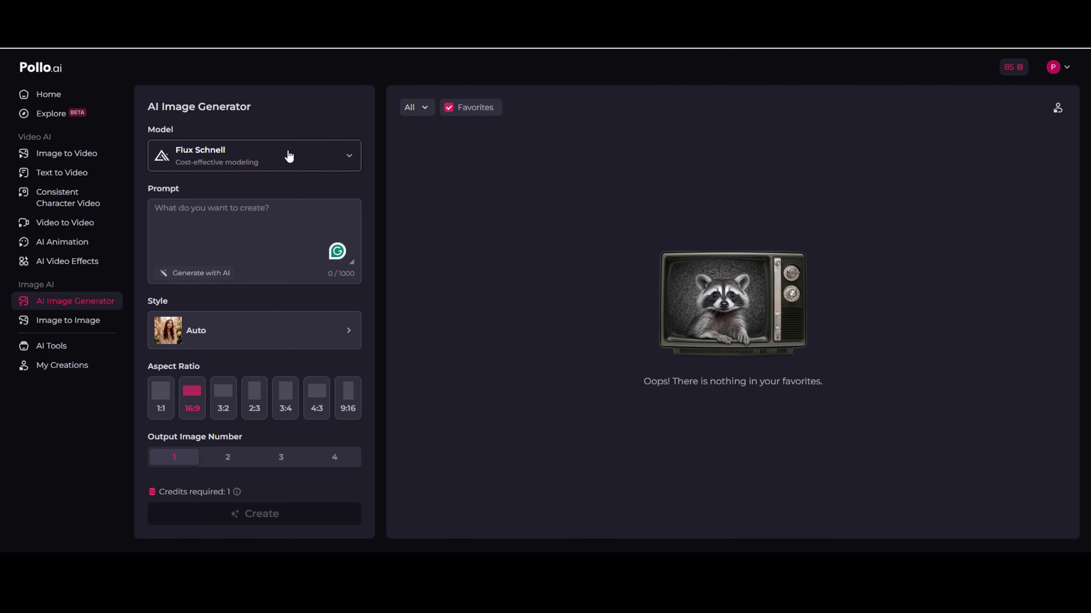
{"action": "right_click", "coordinate": [167, 213]}
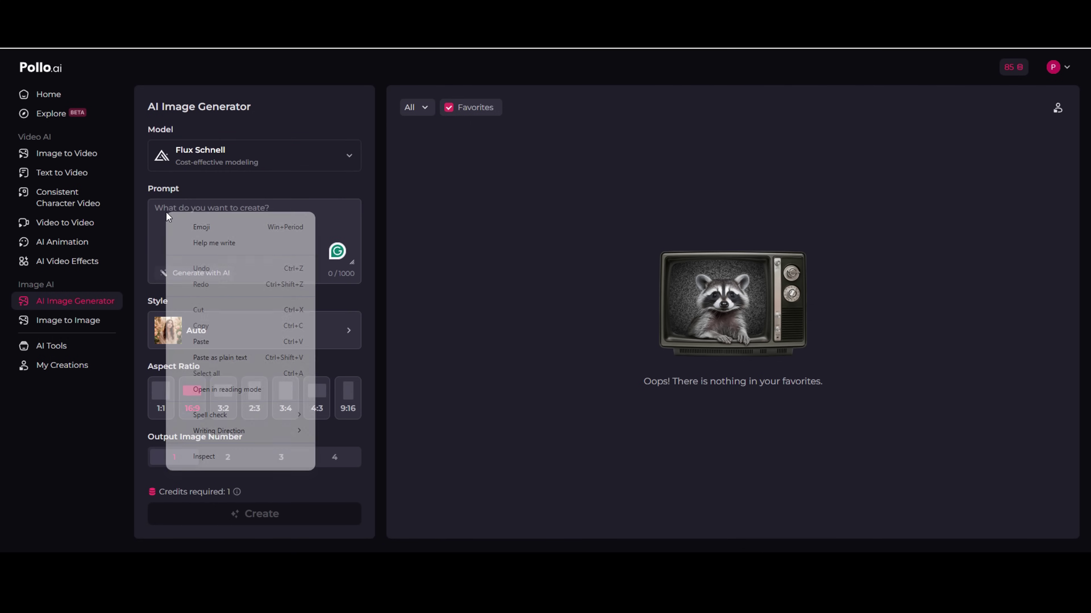
{"action": "left_click", "coordinate": [202, 342]}
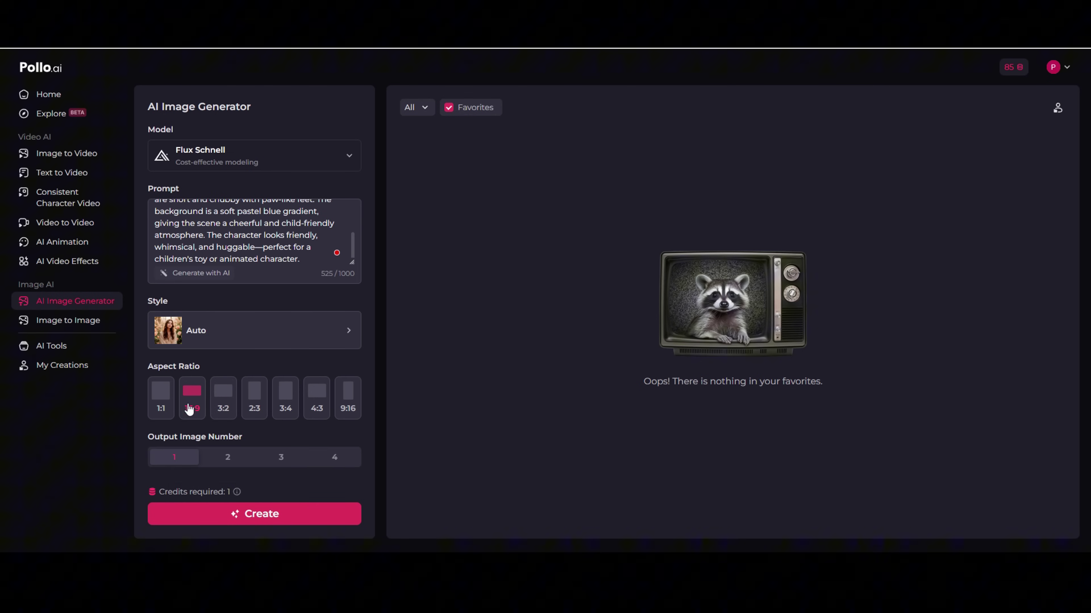
{"action": "left_click", "coordinate": [244, 515]}
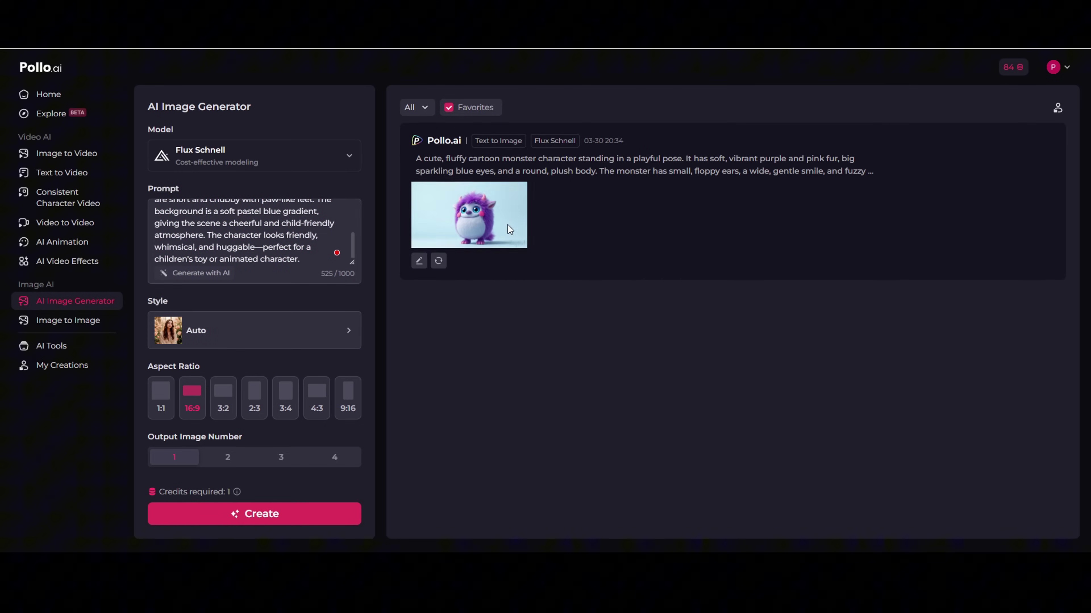
{"action": "left_click", "coordinate": [508, 225]}
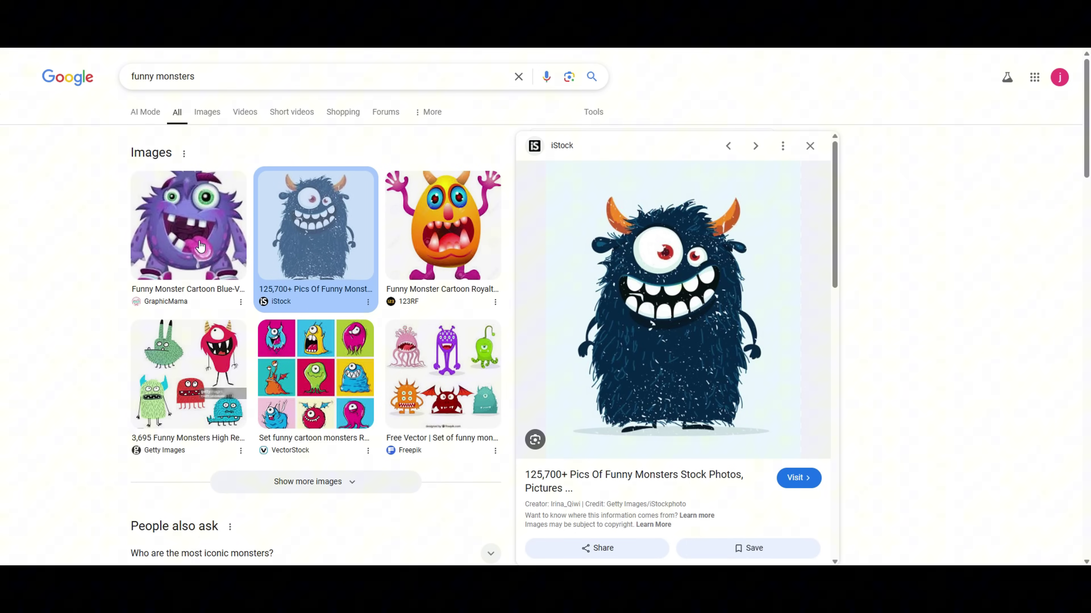
Preview the 123RF yellow screaming monster and open its copy options.
{"action": "left_click", "coordinate": [406, 257]}
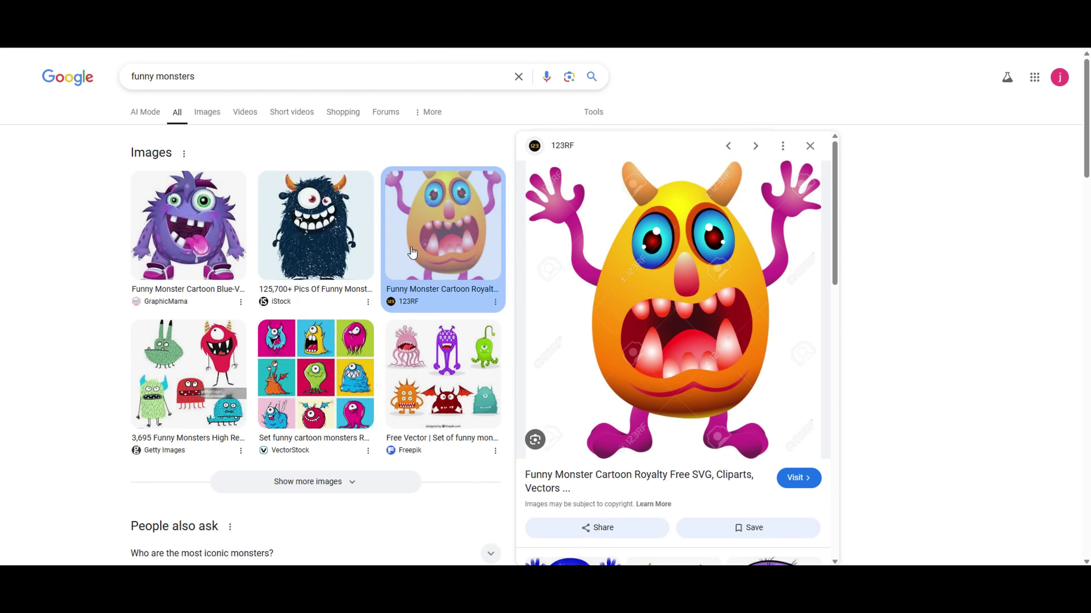
{"action": "right_click", "coordinate": [656, 295]}
Copy the yellow monster image, paste it into ChatGPT, and ask 'Please describe the image'.
{"action": "left_click", "coordinate": [687, 464]}
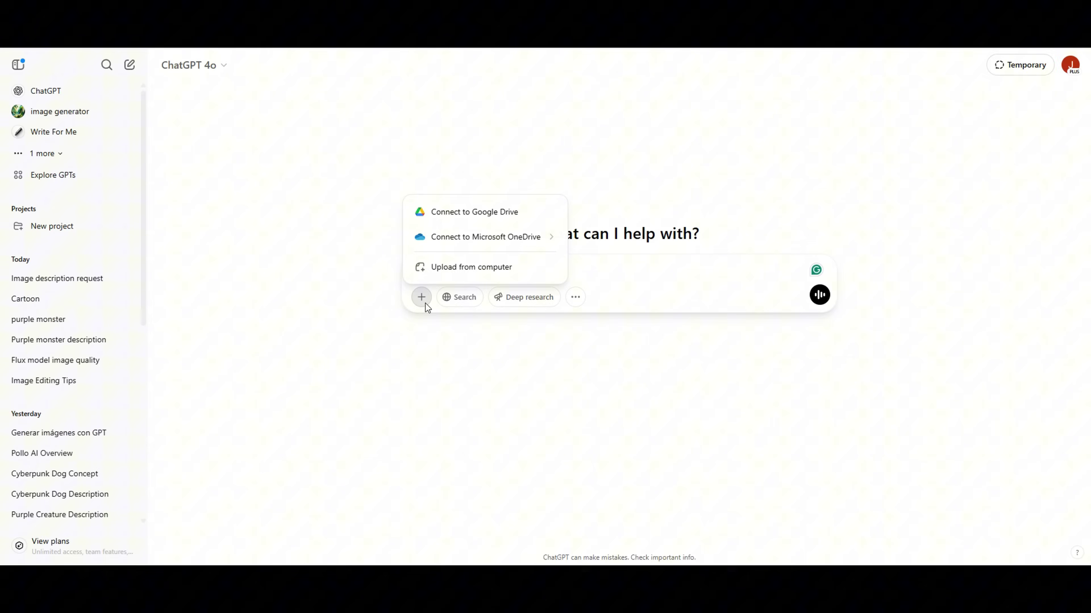
{"action": "key", "text": "ctrl+v"}
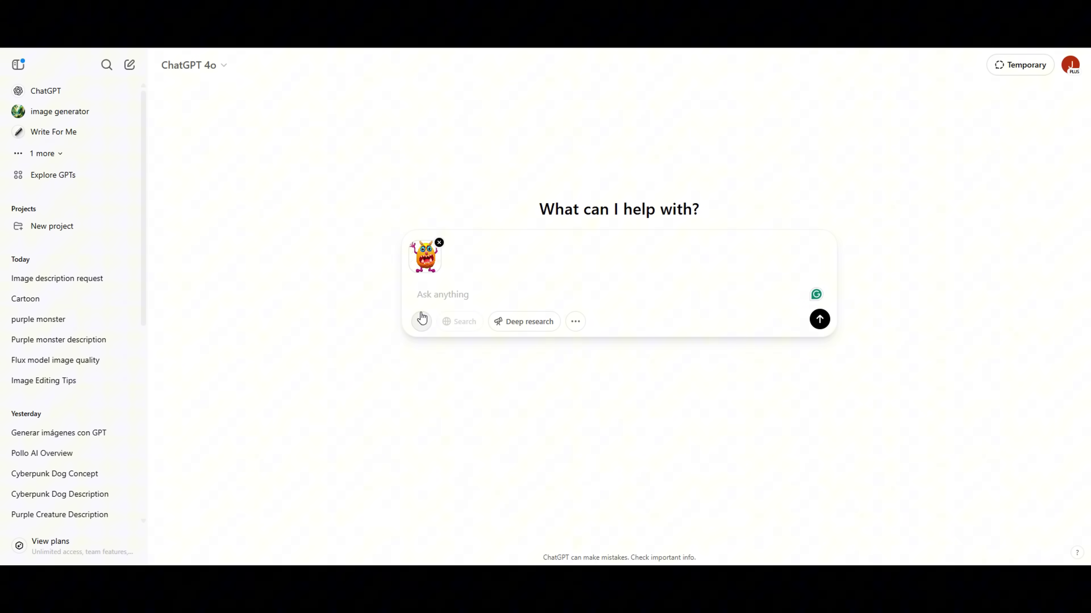
{"action": "left_click", "coordinate": [434, 292]}
{"action": "type", "text": "Please describe the image"}
{"action": "key", "text": "Return"}
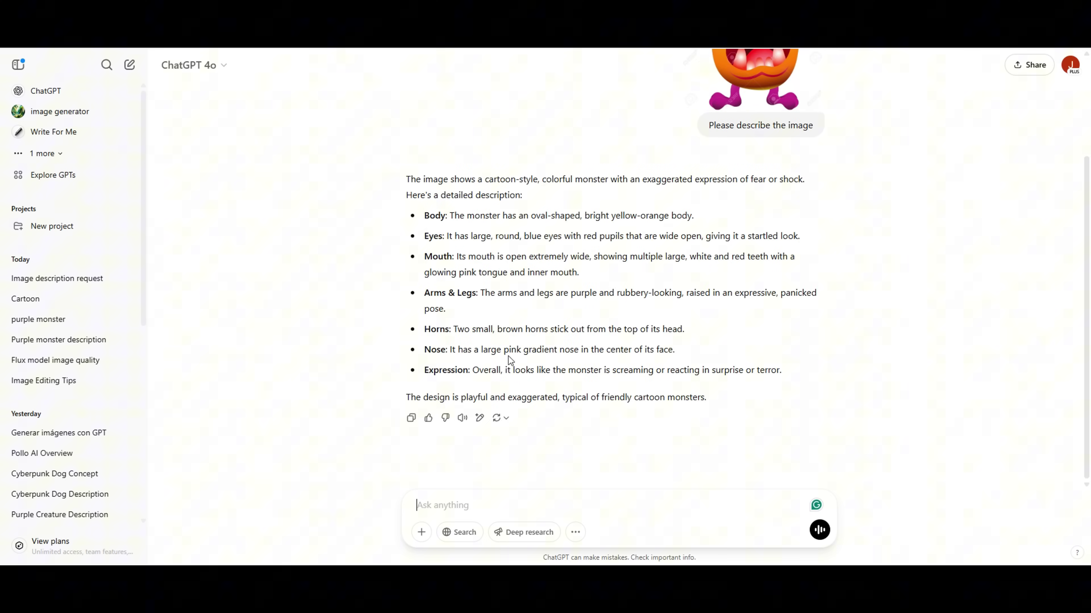
Ask ChatGPT to 'Create an image prompt for this character'.
{"action": "type", "text": "create an image prompt"}
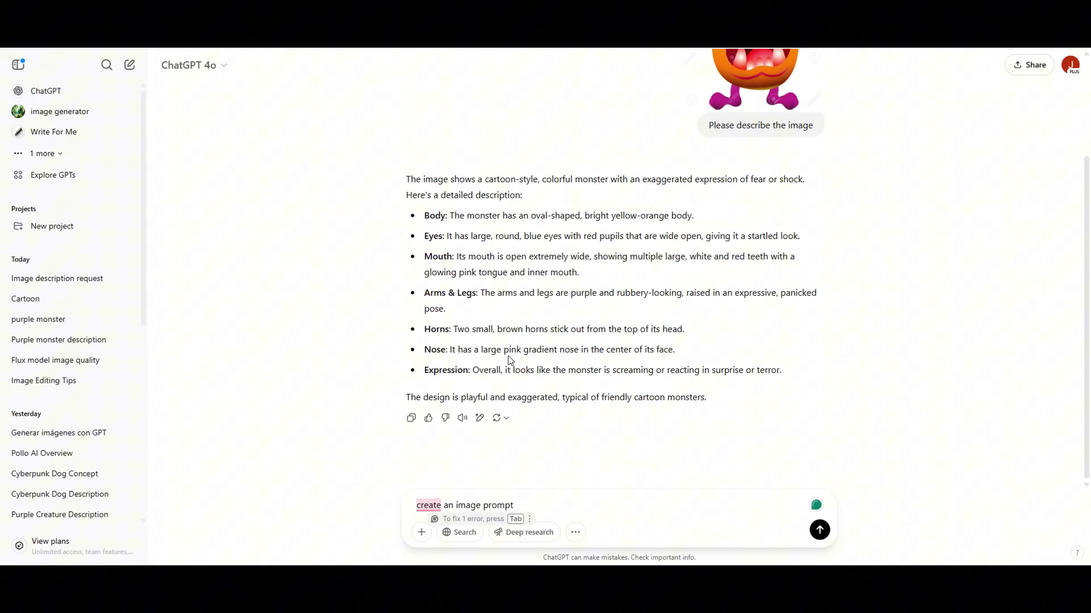
{"action": "key", "text": "Tab"}
{"action": "key", "text": "Tab"}
{"action": "type", "text": "for this character"}
{"action": "key", "text": "Return"}
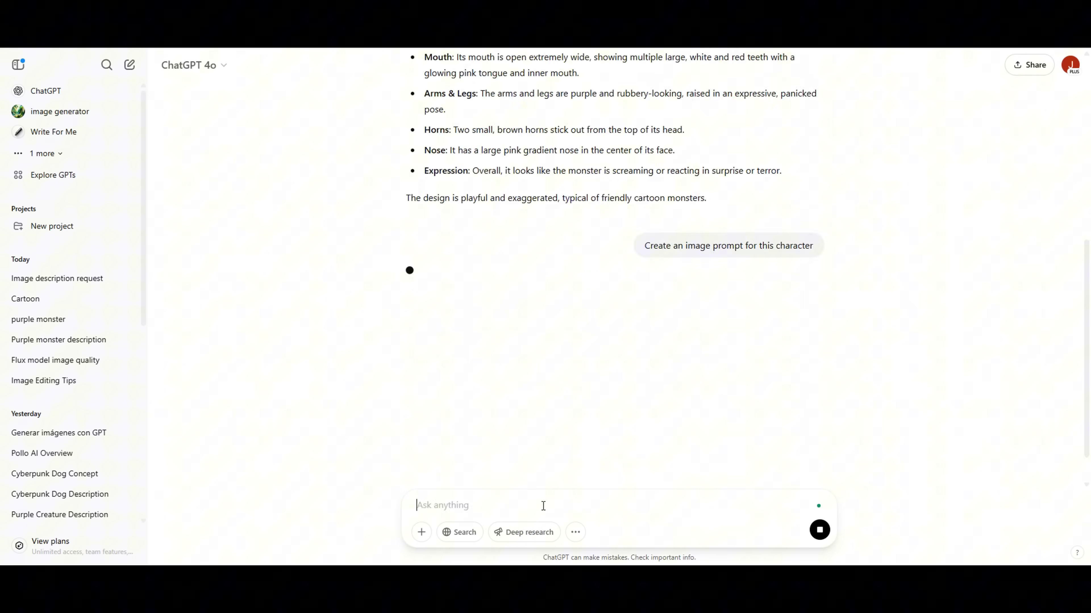
Send 'Make the monster look like this one' with the startled-features description, then select the updated prompt.
{"action": "mouse_move", "coordinate": [658, 344]}
{"action": "left_mouse_down"}
{"action": "mouse_move", "coordinate": [764, 355]}
{"action": "mouse_move", "coordinate": [536, 375]}
{"action": "mouse_move", "coordinate": [688, 371]}
{"action": "mouse_move", "coordinate": [757, 391]}
{"action": "left_mouse_up"}
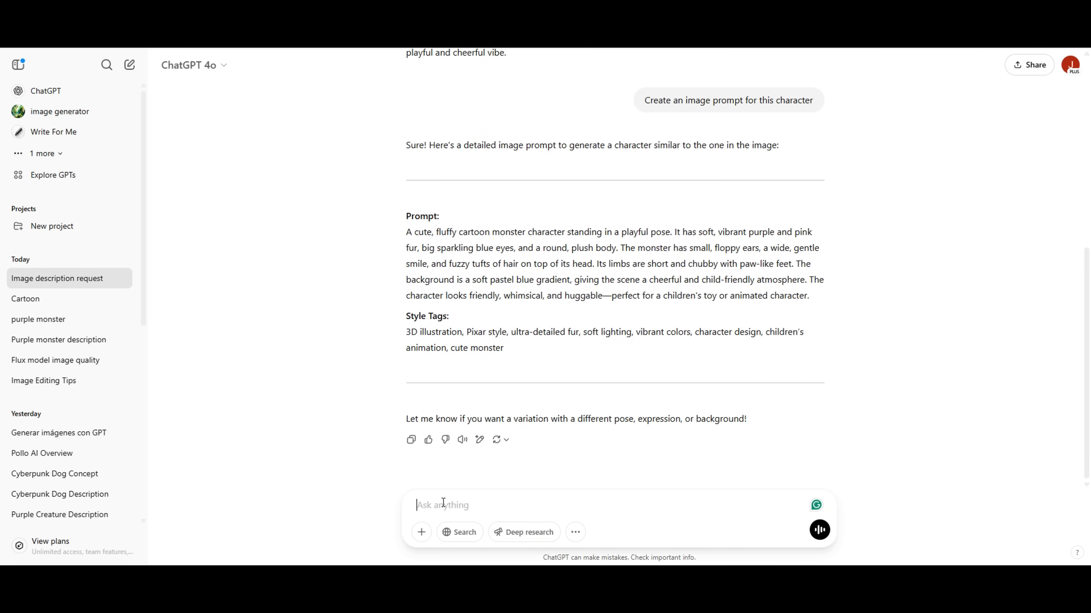
{"action": "type", "text": "Make the monster look like this one \""}
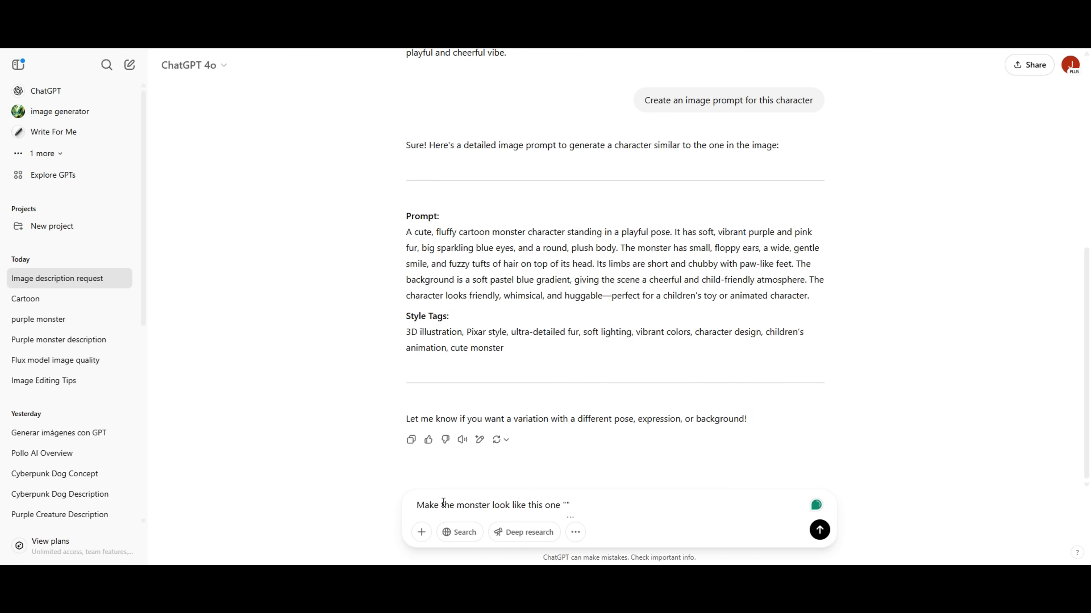
{"action": "key", "text": "ctrl+v"}
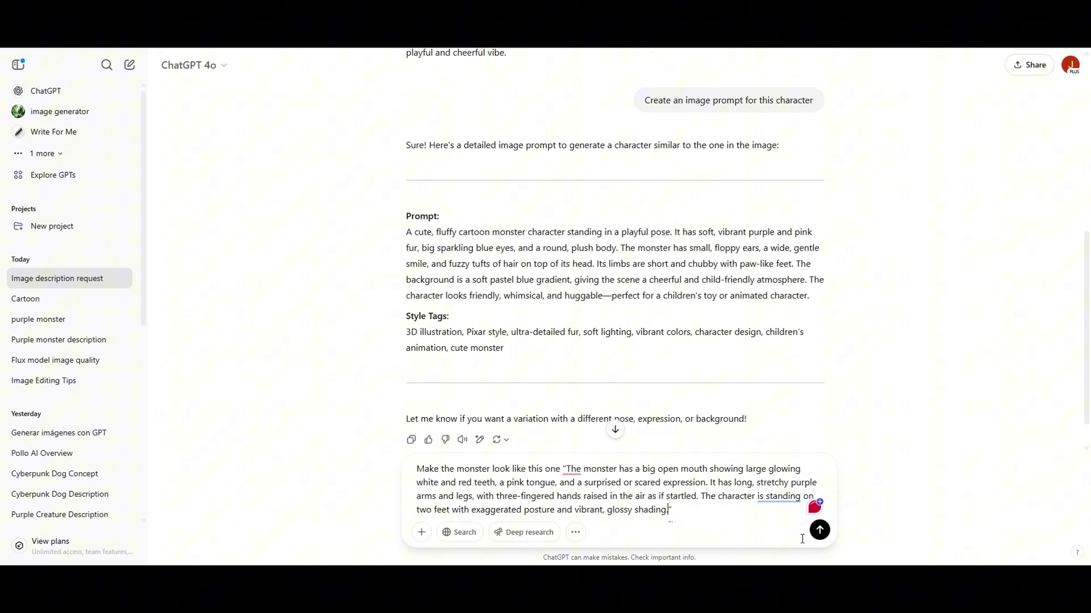
{"action": "key", "text": "Return"}
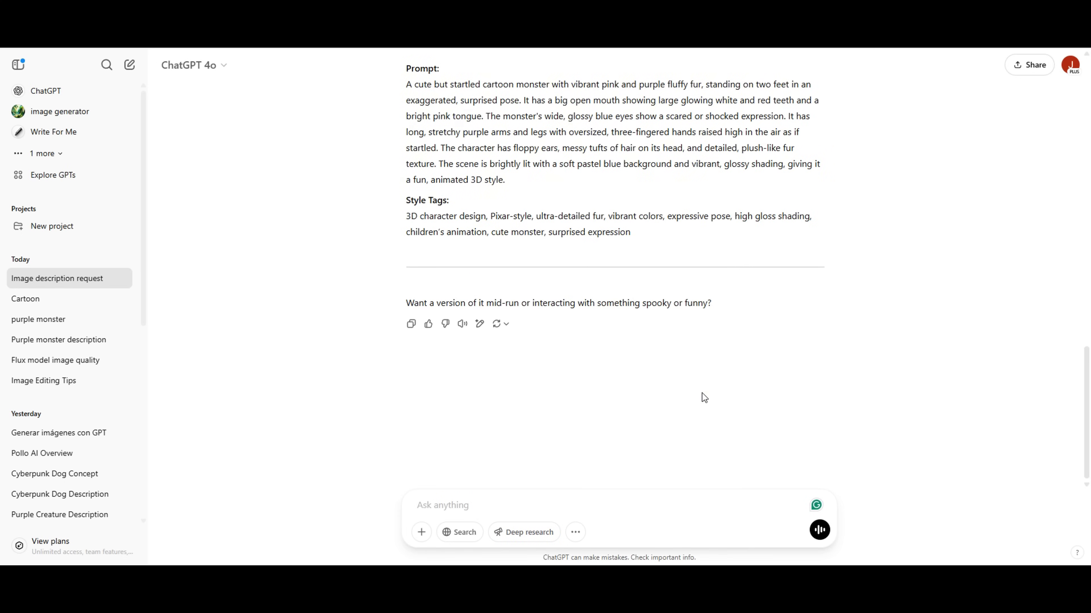
{"action": "scroll", "coordinate": [467, 383], "scroll_direction": "up", "scroll_amount": 5}
{"action": "left_click_drag", "start_coordinate": [510, 446], "coordinate": [403, 360]}
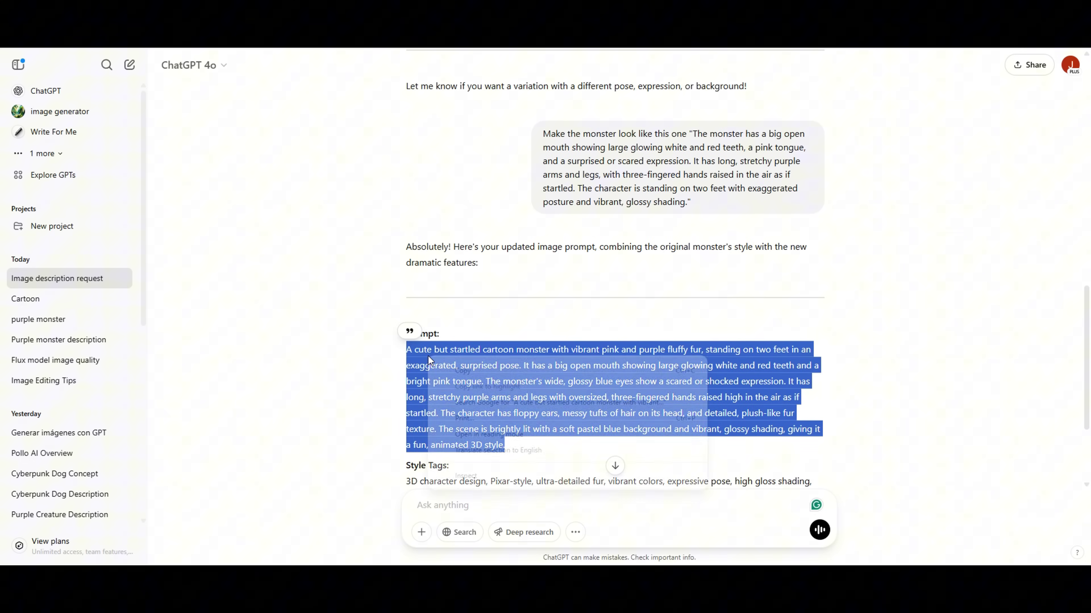
Paste the startled pink monster prompt and generate the image.
{"action": "right_click", "coordinate": [208, 224]}
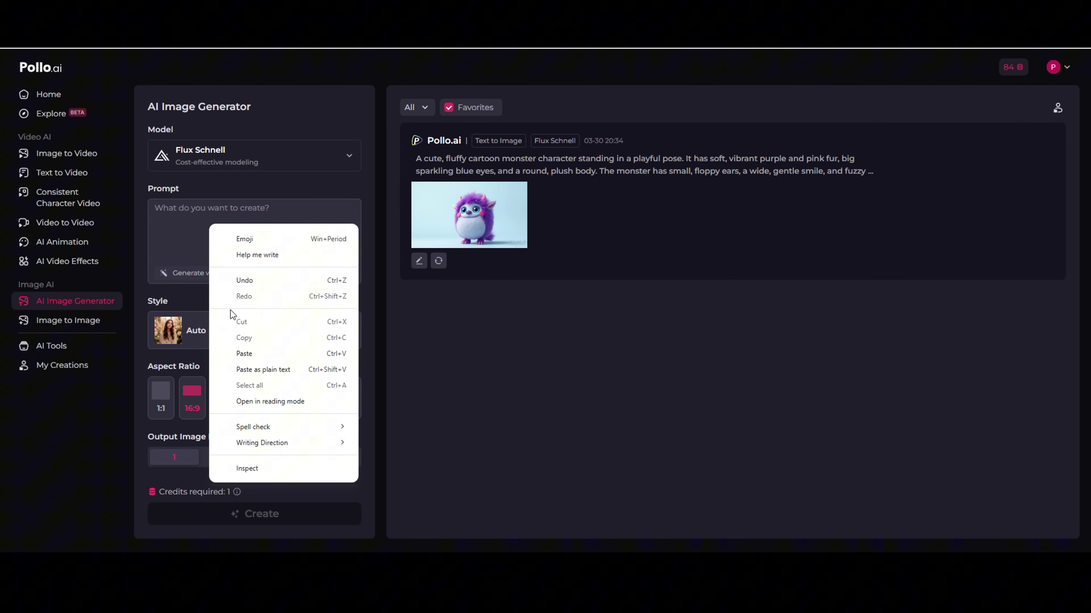
{"action": "left_click", "coordinate": [251, 358]}
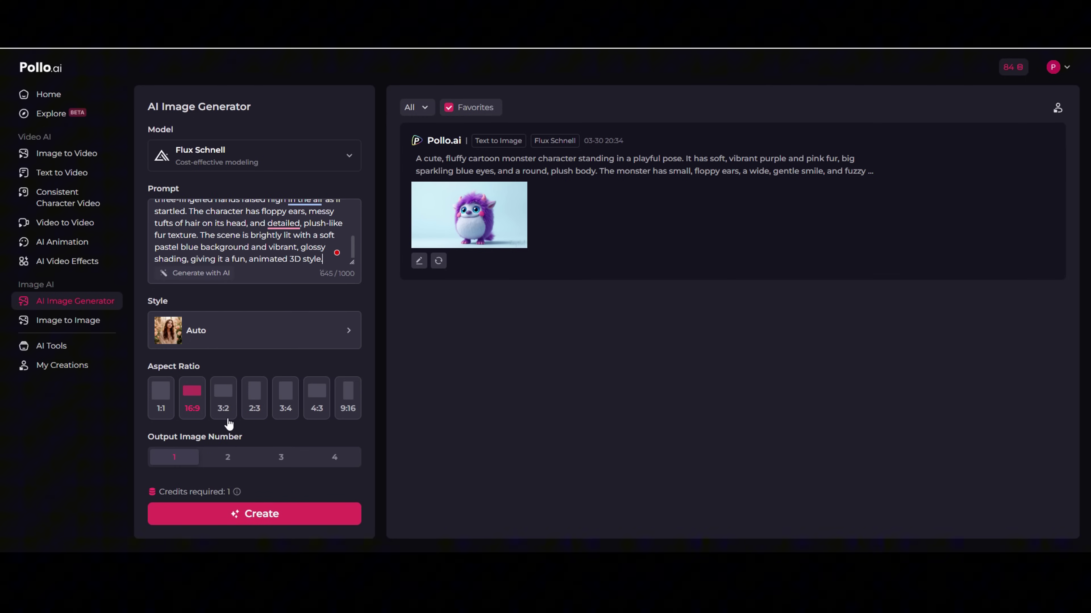
{"action": "left_click", "coordinate": [263, 516]}
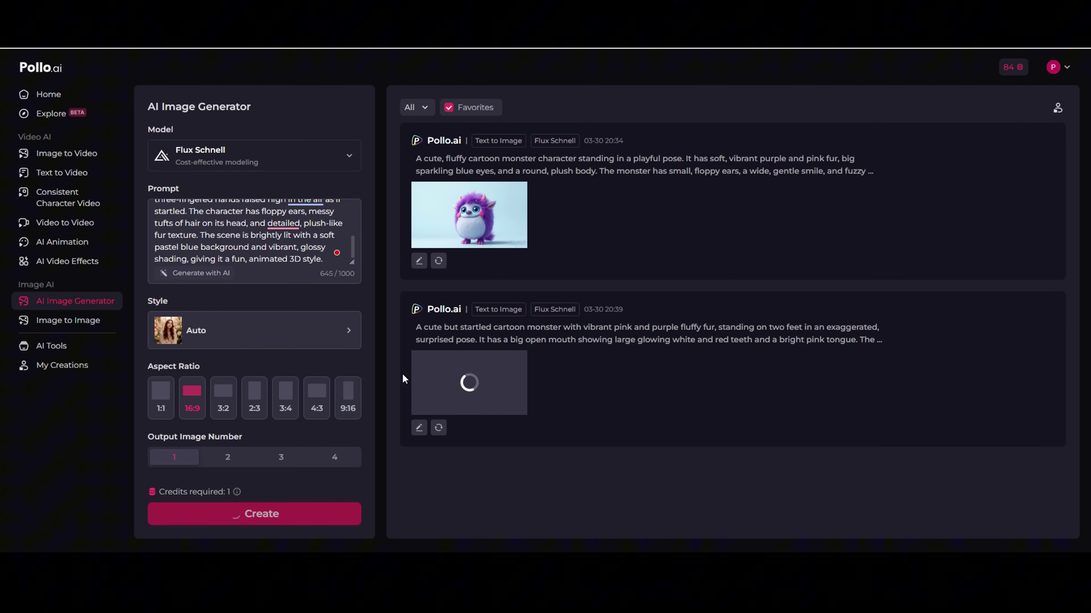
View the startled pink monster image full size, then close it.
{"action": "mouse_move", "coordinate": [475, 386]}
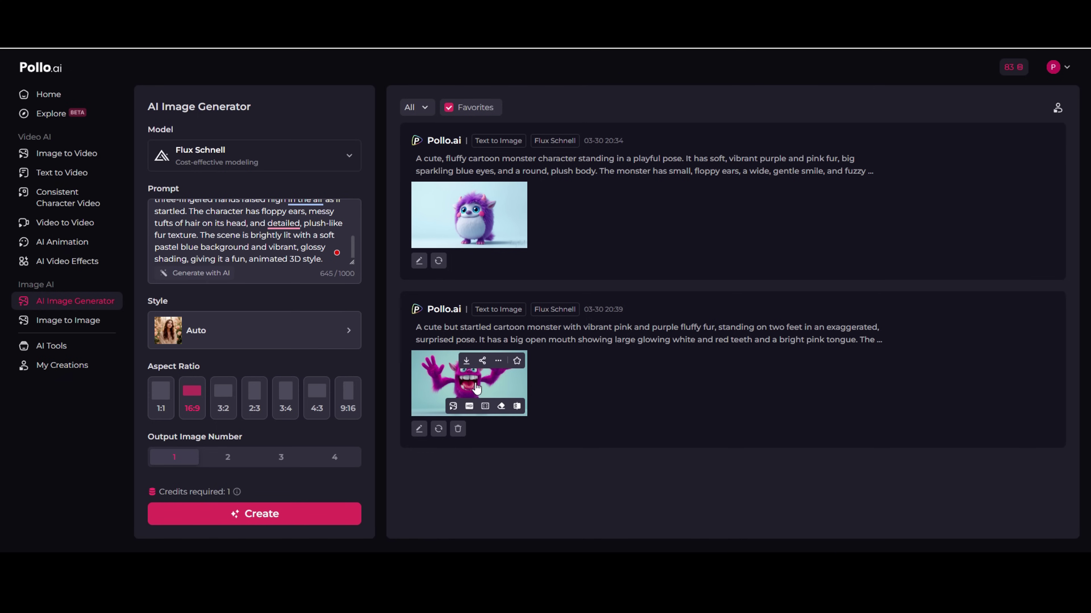
{"action": "left_click", "coordinate": [496, 373]}
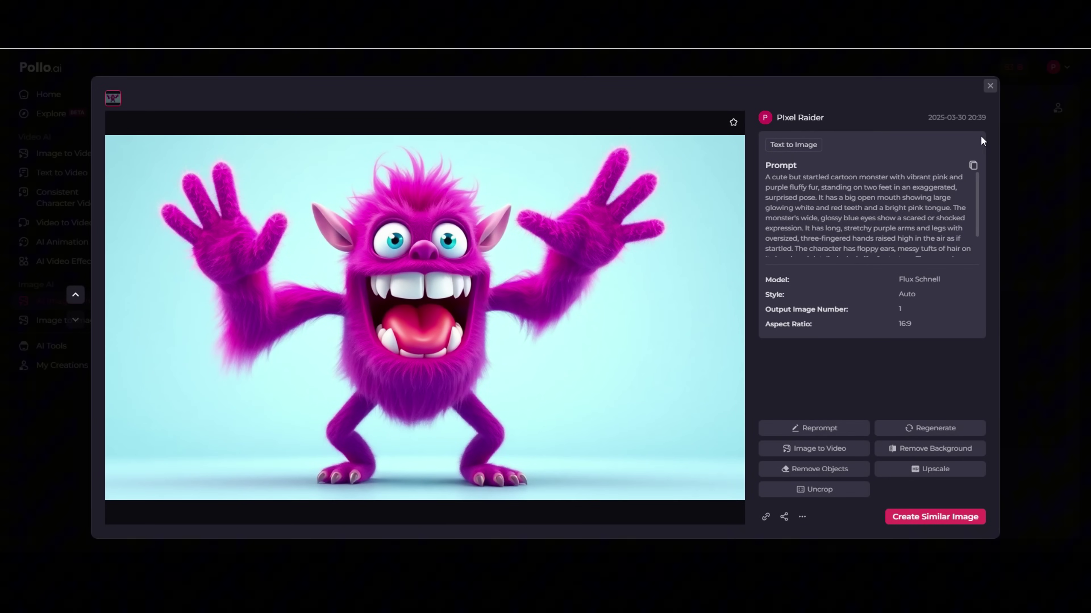
{"action": "left_click", "coordinate": [989, 85]}
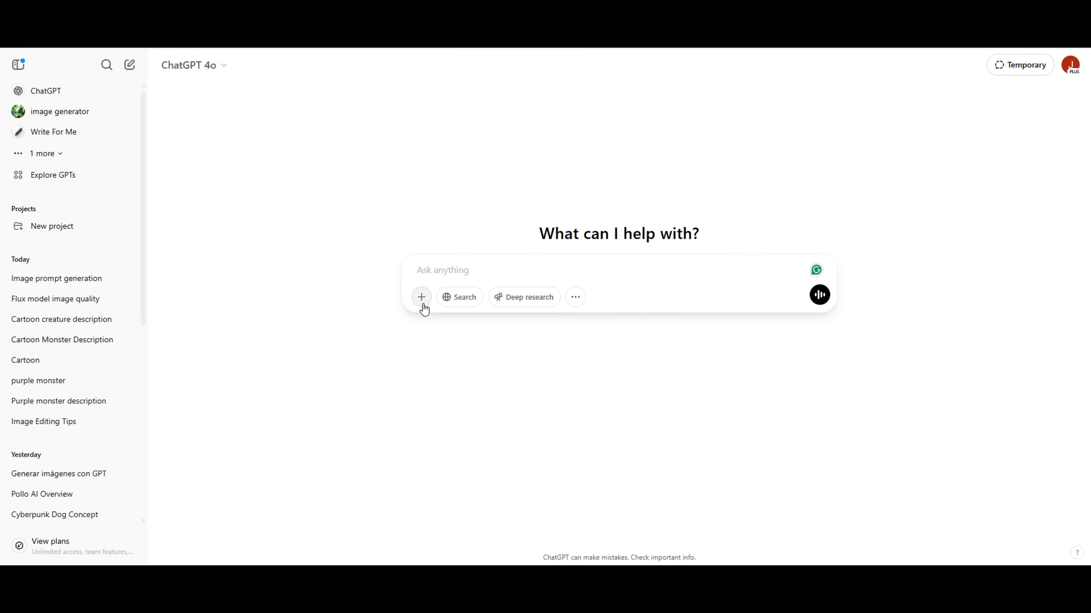
Attach the YouTube-logo construction-worker diorama image to a ChatGPT message.
{"action": "left_click", "coordinate": [422, 298]}
{"action": "left_click", "coordinate": [445, 271]}
{"action": "key", "text": "ctrl+v"}
Ask ChatGPT to 'Turn this image into a prompt' and select the returned prompt for copying.
{"action": "type", "text": "Turn this image into a prompt"}
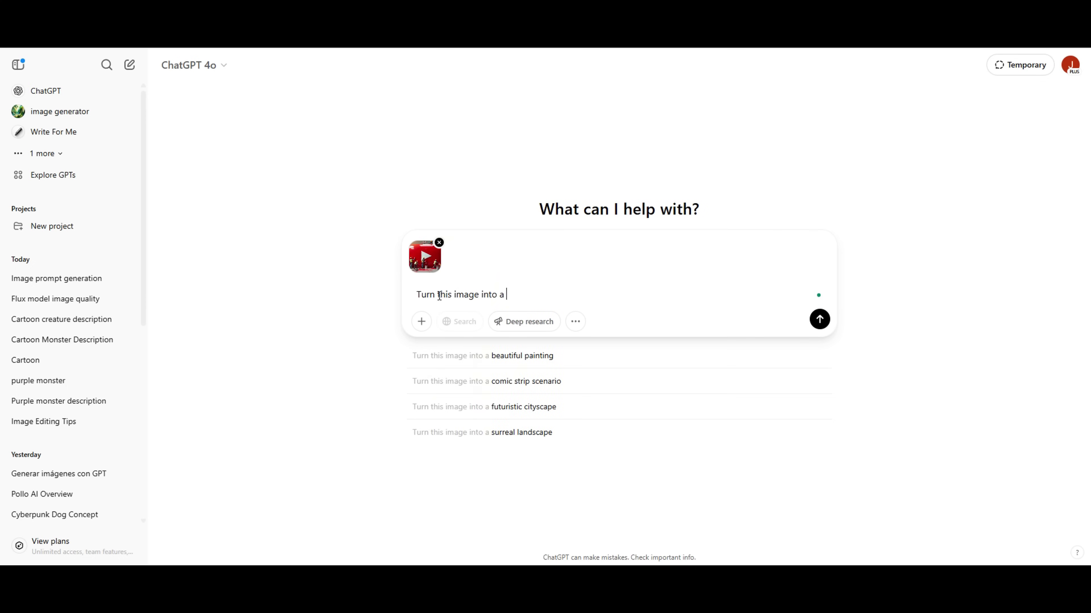
{"action": "left_click", "coordinate": [820, 321]}
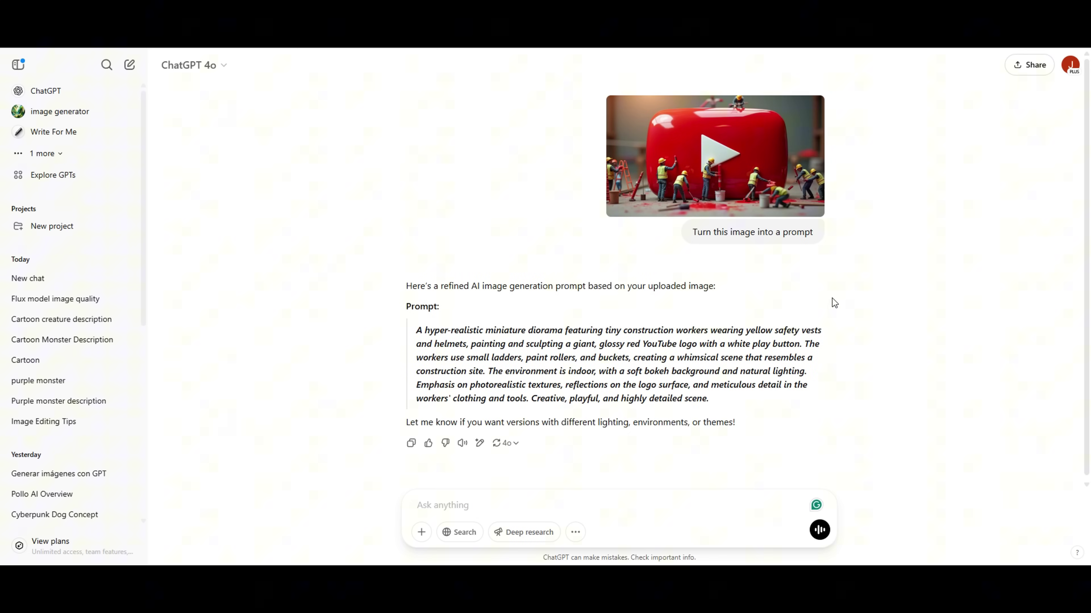
{"action": "left_click_drag", "start_coordinate": [421, 334], "coordinate": [711, 398]}
{"action": "right_click", "coordinate": [684, 374]}
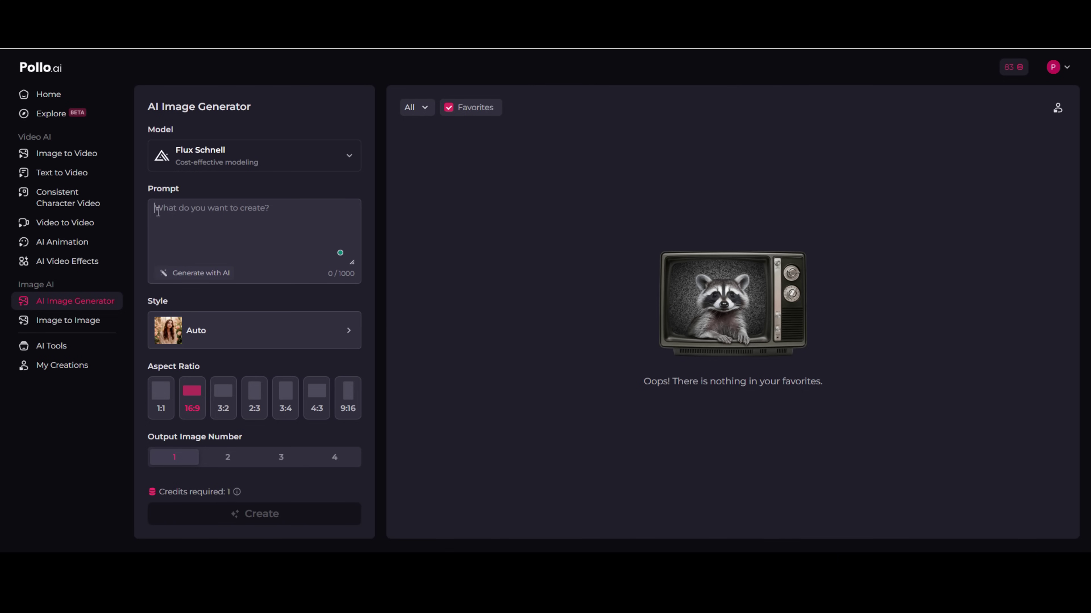
Paste the copied diorama prompt into Pollo AI's empty Prompt box.
{"action": "right_click", "coordinate": [157, 210]}
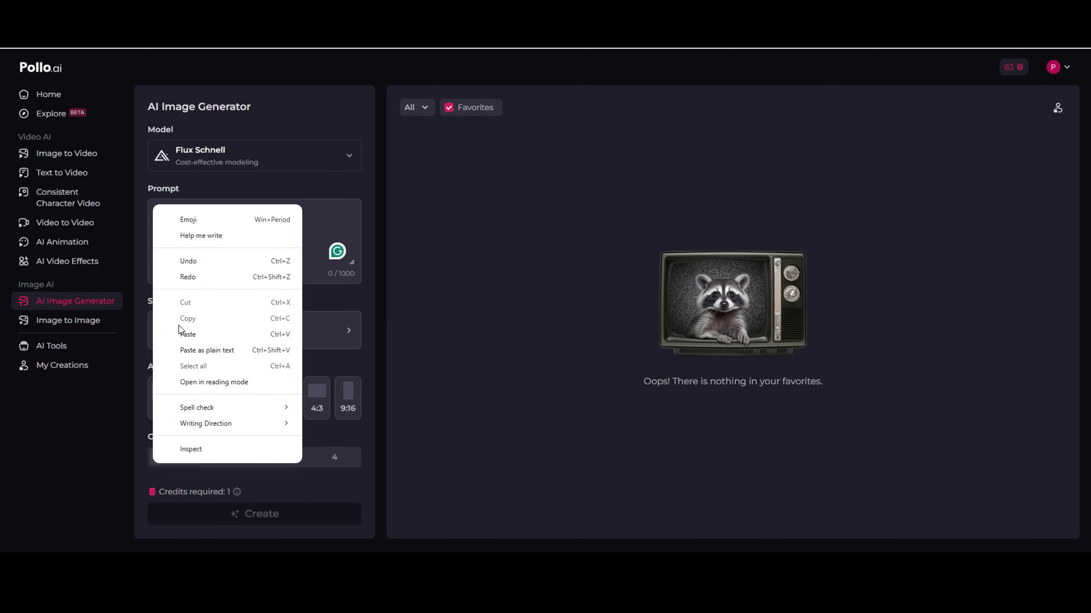
{"action": "left_click", "coordinate": [183, 342]}
{"action": "scroll", "coordinate": [253, 232], "scroll_direction": "up", "scroll_amount": 3}
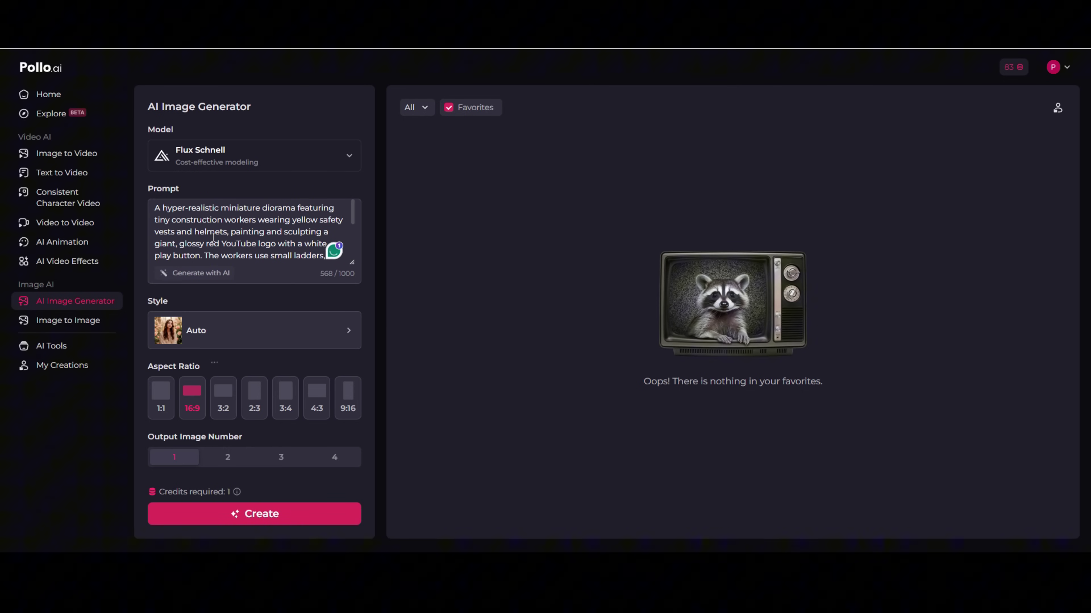
{"action": "scroll", "coordinate": [253, 232], "scroll_direction": "down", "scroll_amount": 3}
Keep the model on Flux Schnell and the style on Auto.
{"action": "left_click", "coordinate": [268, 154]}
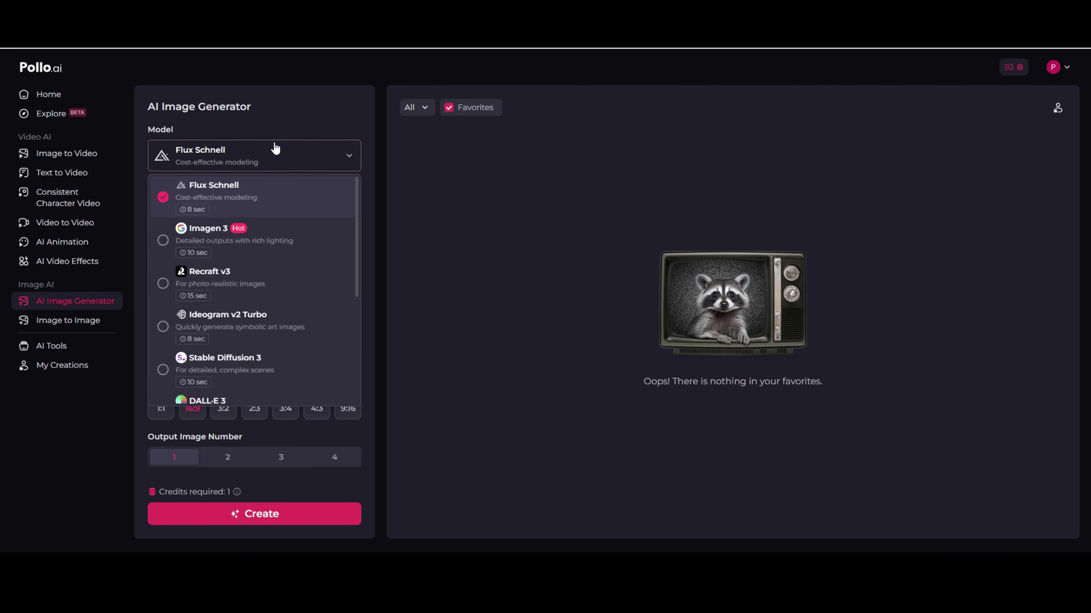
{"action": "left_click", "coordinate": [213, 197]}
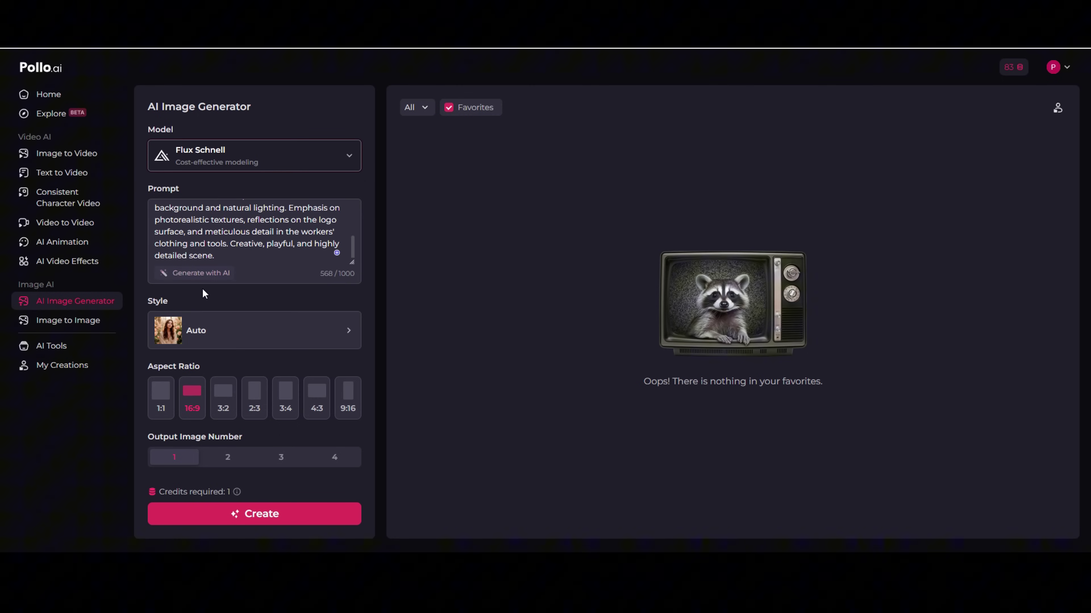
{"action": "left_click", "coordinate": [242, 339]}
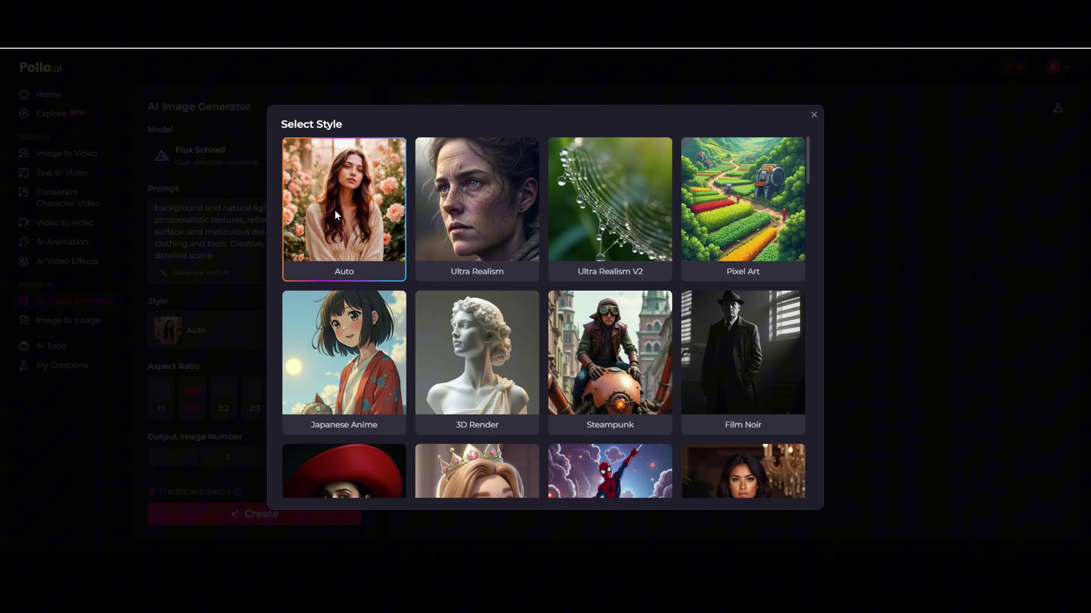
{"action": "left_click", "coordinate": [223, 364]}
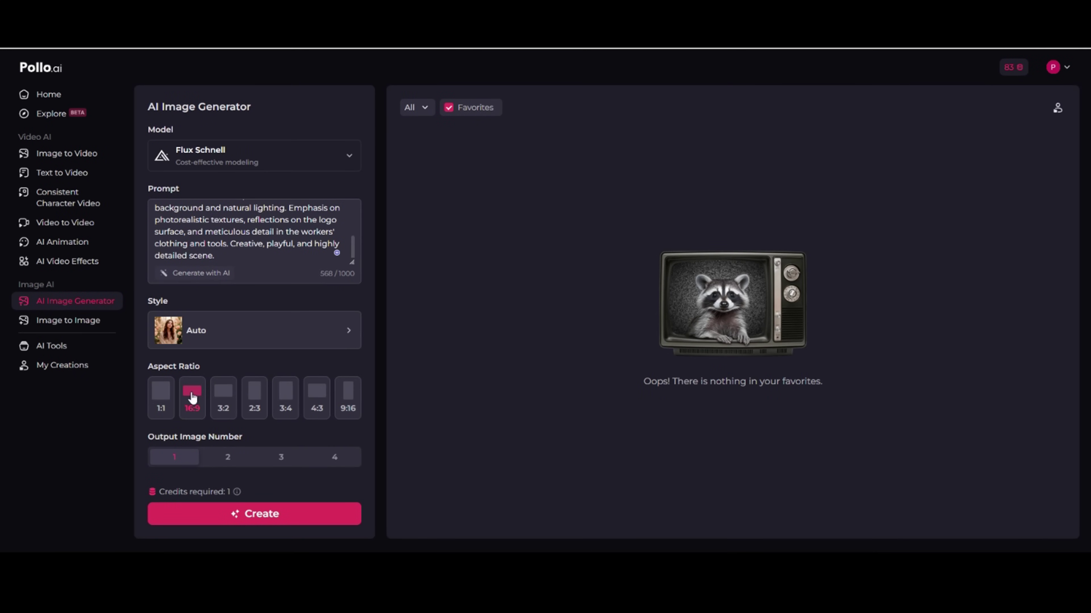
Generate the construction-worker YouTube diorama image and view it full size.
{"action": "left_click", "coordinate": [265, 516]}
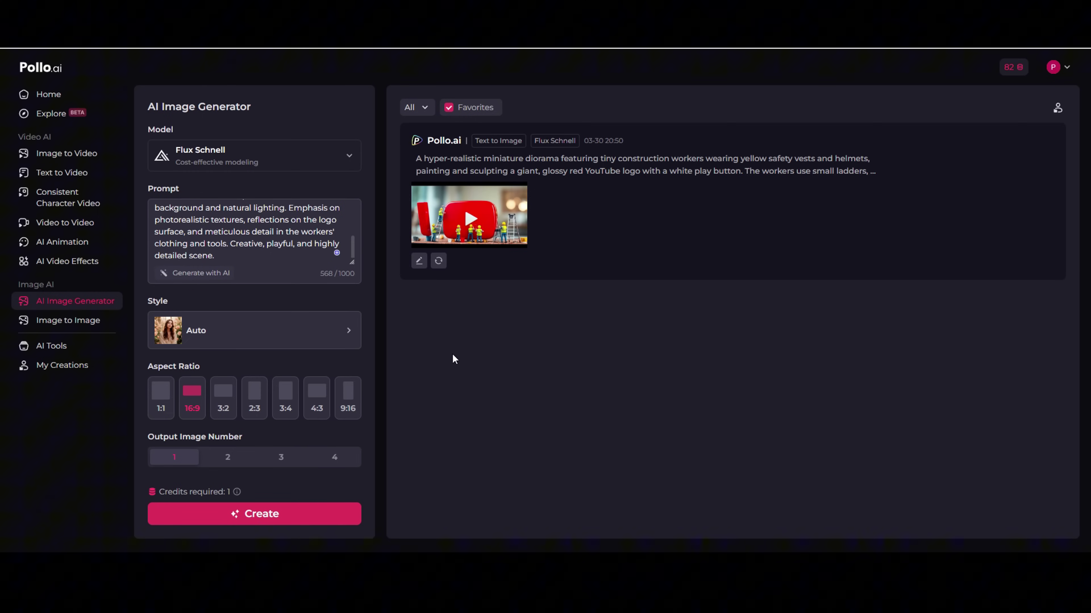
{"action": "mouse_move", "coordinate": [463, 234]}
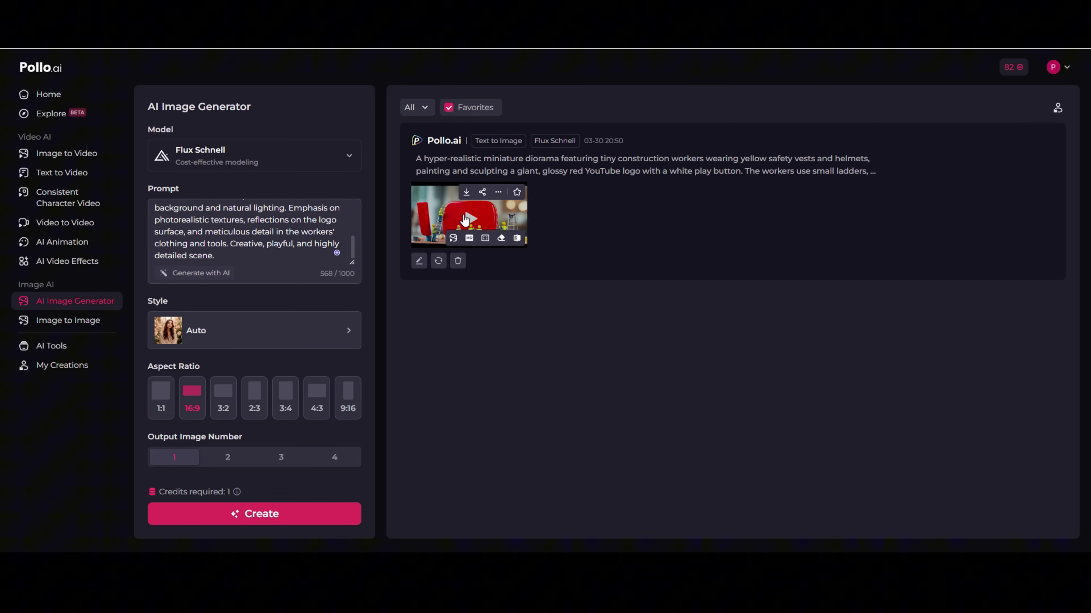
{"action": "left_click", "coordinate": [466, 219]}
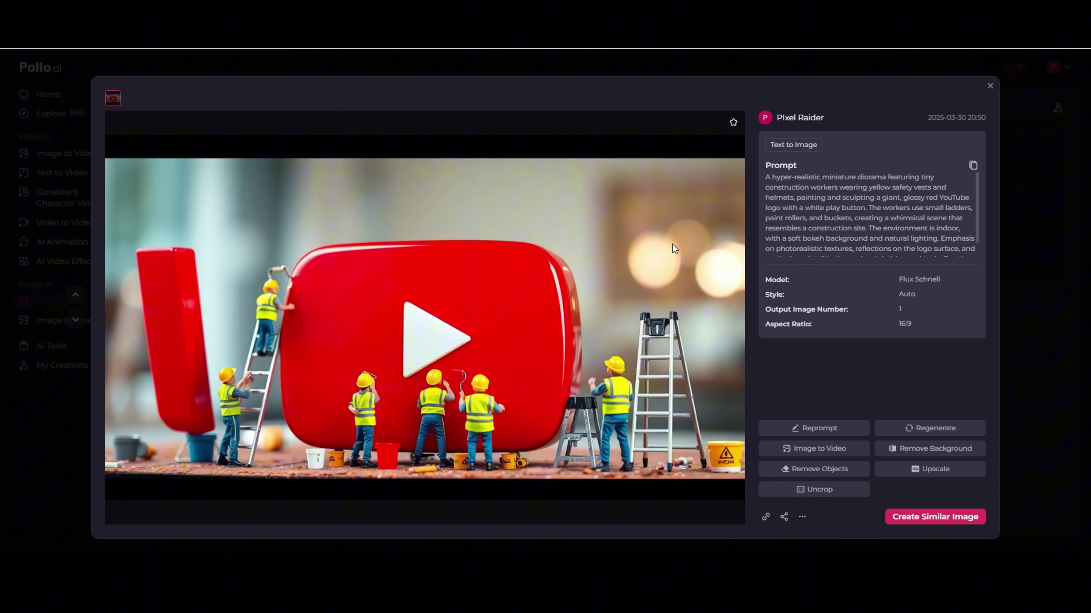
Ask ChatGPT to 'Change the workers for zombies and make the Youtube logo blue', then select the new prompt.
{"action": "left_click", "coordinate": [990, 87]}
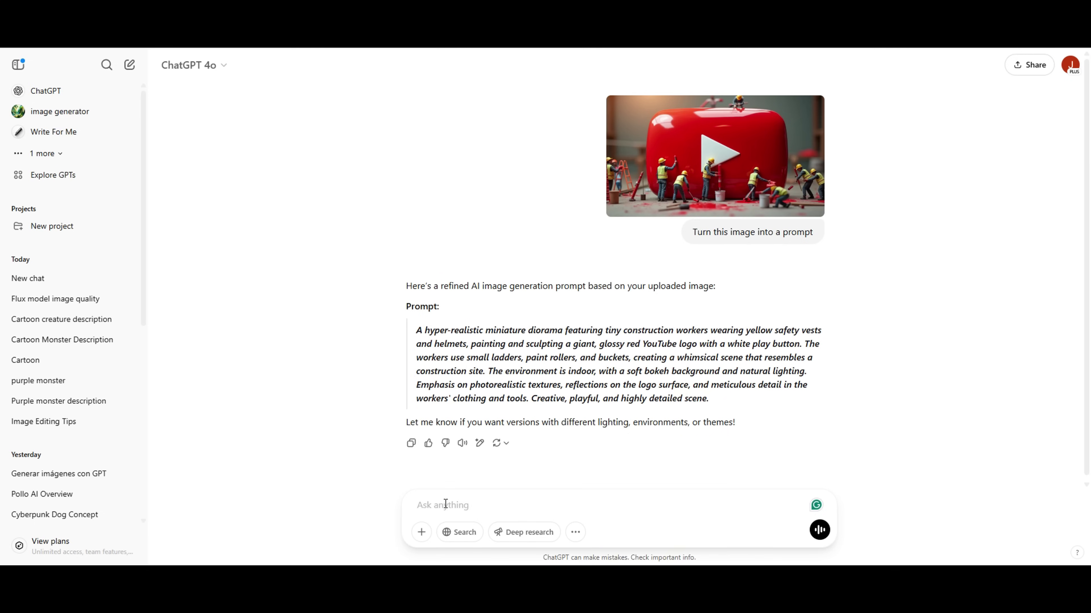
{"action": "type", "text": "Change the workers for zombies and make the Youtube logo blue"}
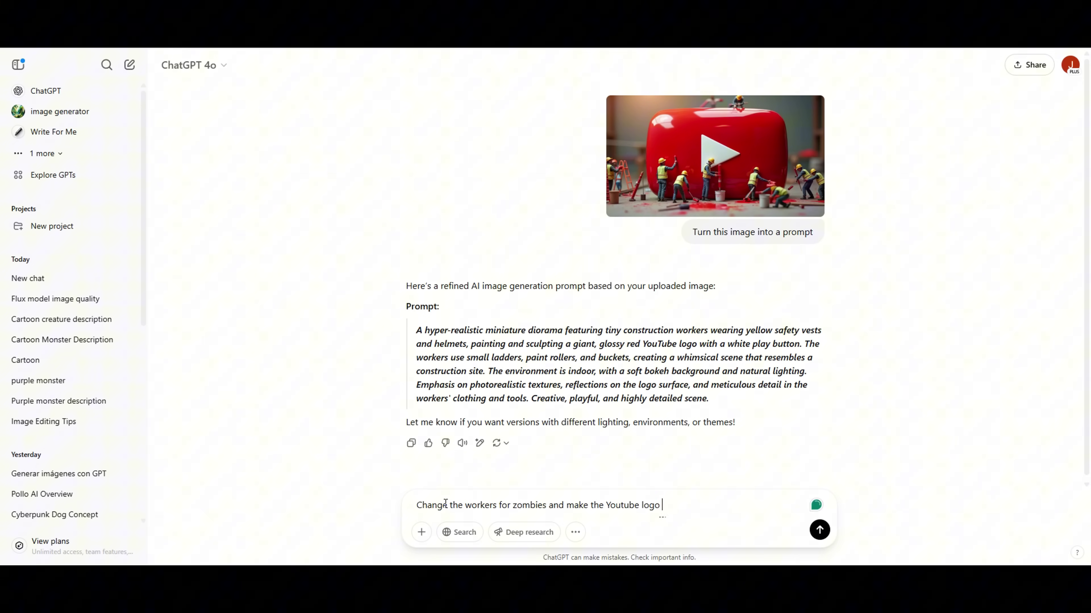
{"action": "left_click", "coordinate": [820, 531]}
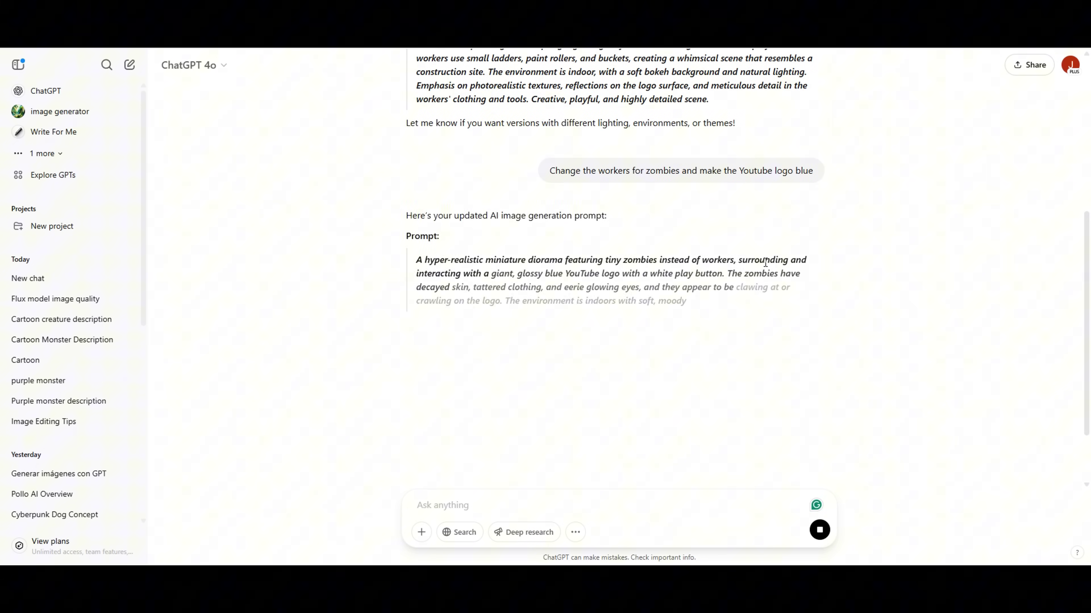
{"action": "left_click_drag", "start_coordinate": [419, 260], "coordinate": [856, 334]}
Replace Pollo AI's old prompt with the copied zombie prompt, generate it, and view the result full size.
{"action": "right_click", "coordinate": [660, 300]}
{"action": "left_click", "coordinate": [724, 316]}
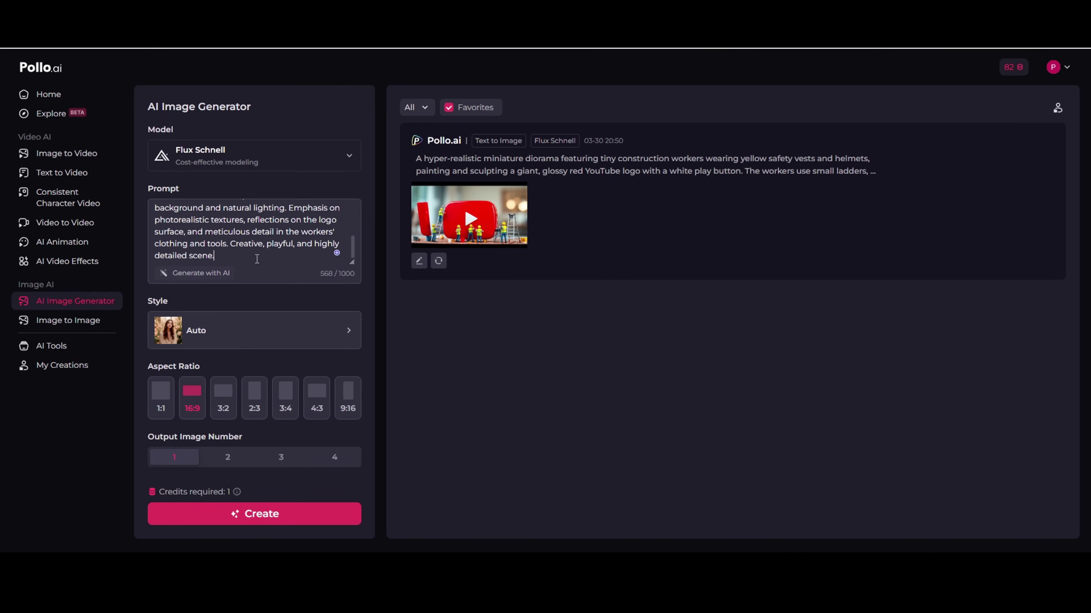
{"action": "key", "text": "ctrl+a"}
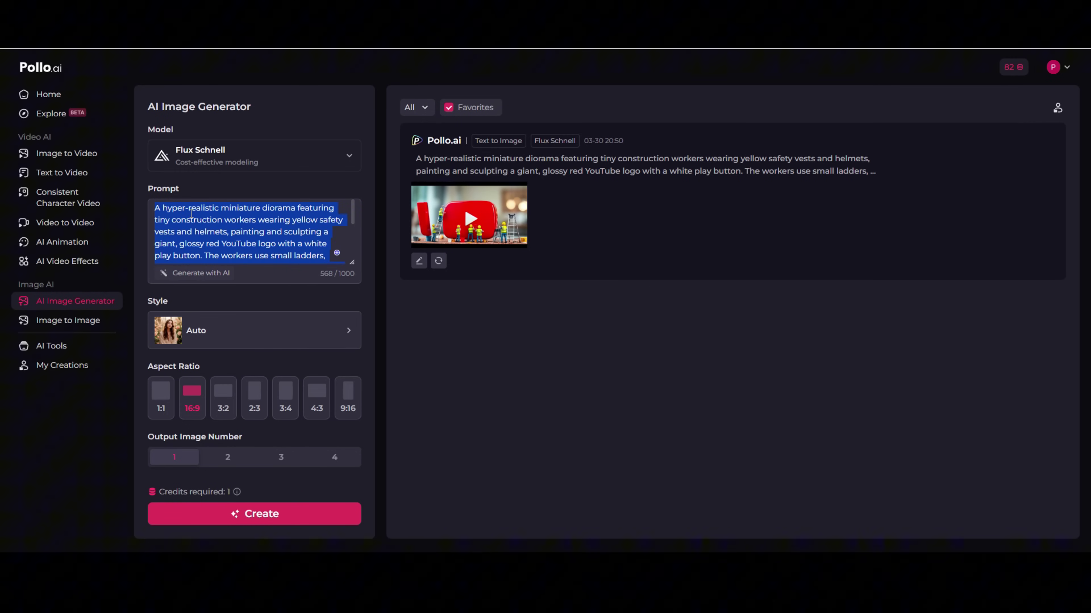
{"action": "right_click", "coordinate": [192, 213]}
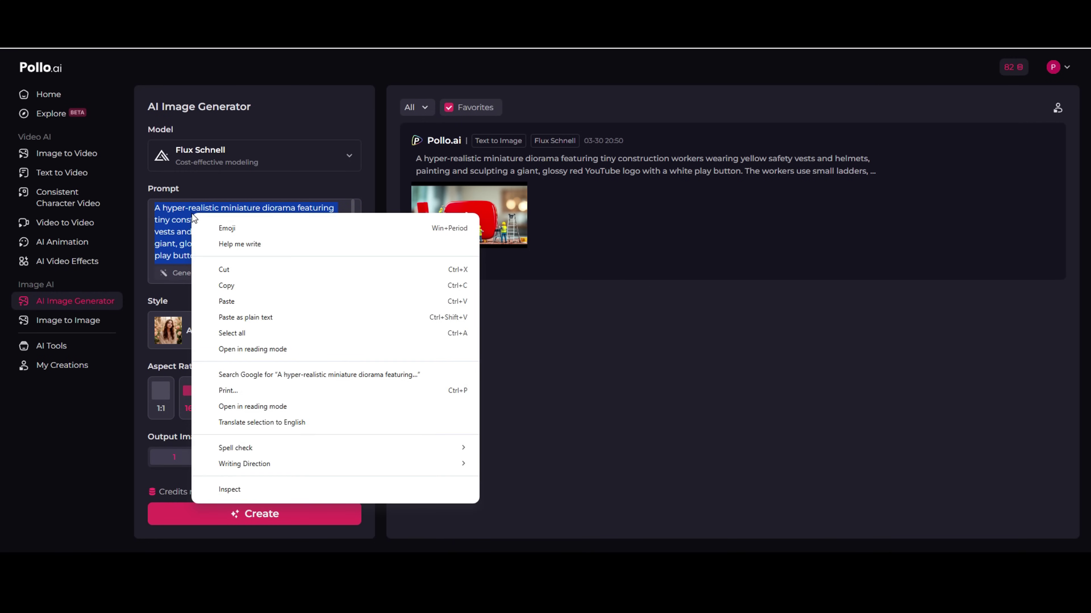
{"action": "left_click", "coordinate": [237, 301]}
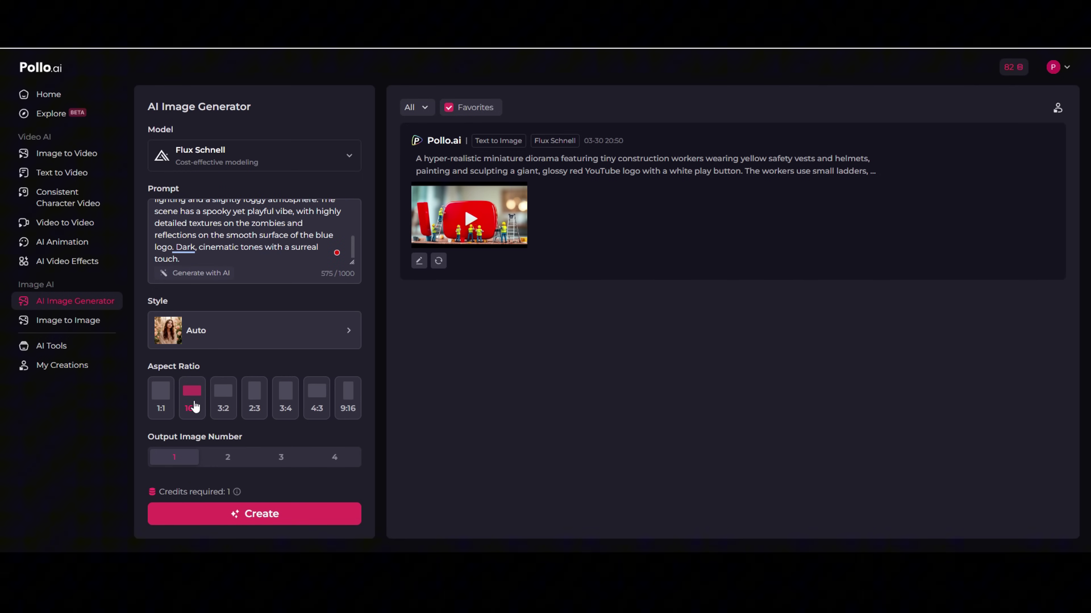
{"action": "left_click", "coordinate": [255, 517]}
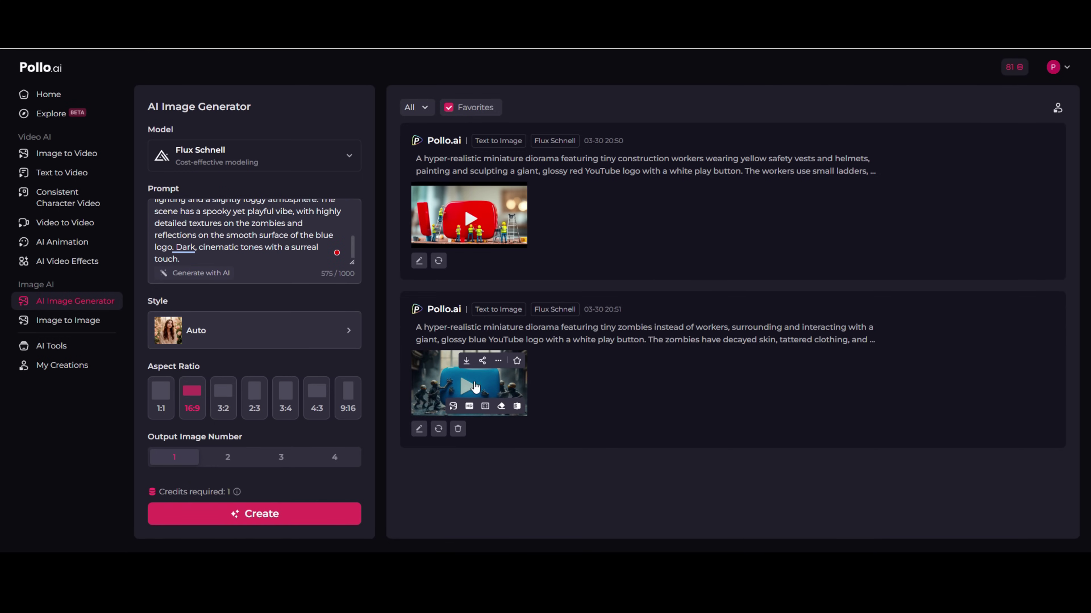
{"action": "left_click", "coordinate": [474, 387]}
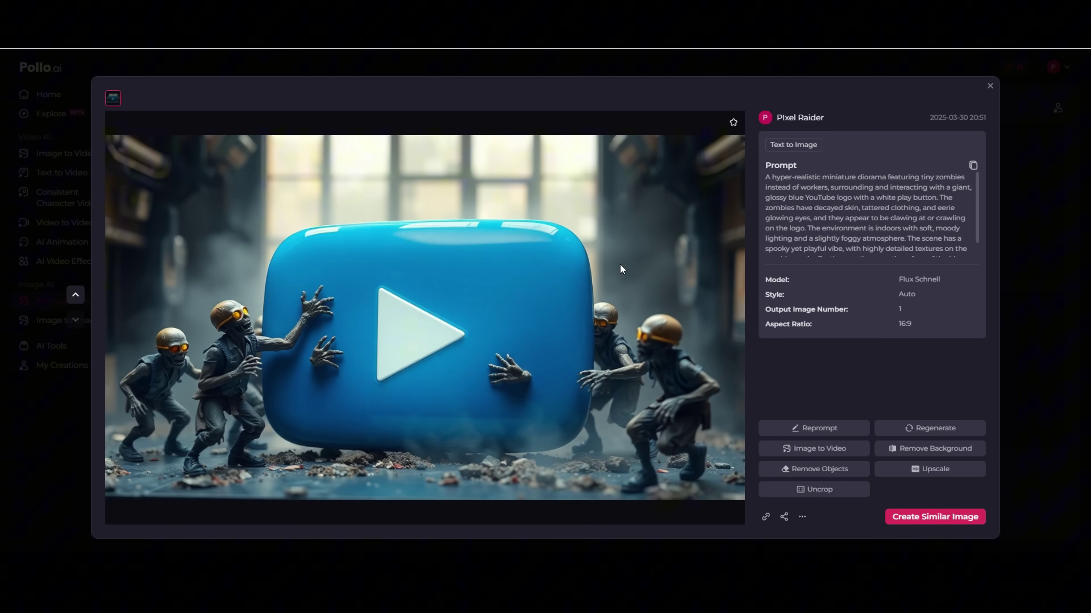